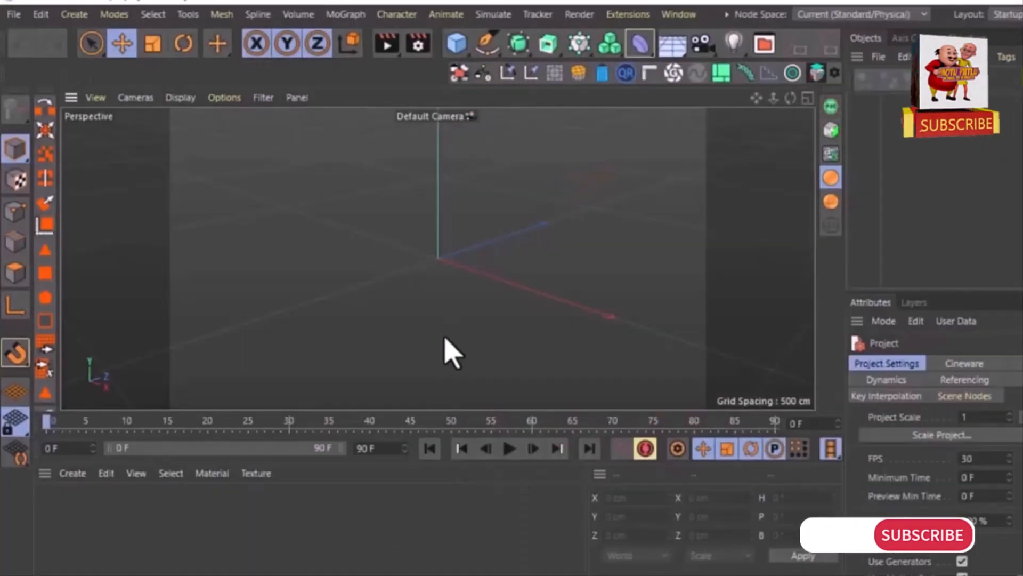
Step: Open the "motu patlu1" reference image from the Motu Patlu House folder
left_click_drag(470, 286, 430, 274, "alt")
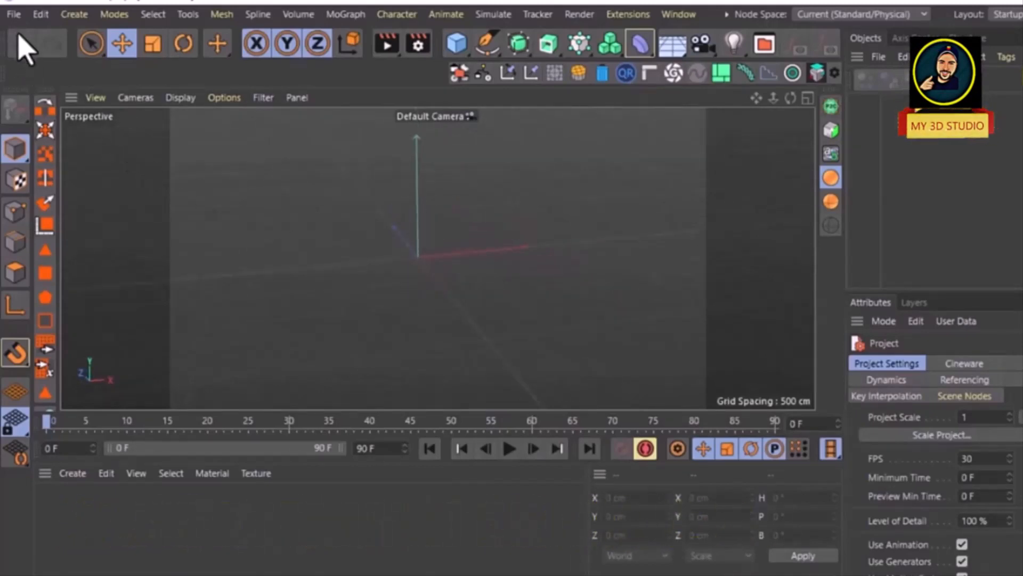
left_click(14, 17)
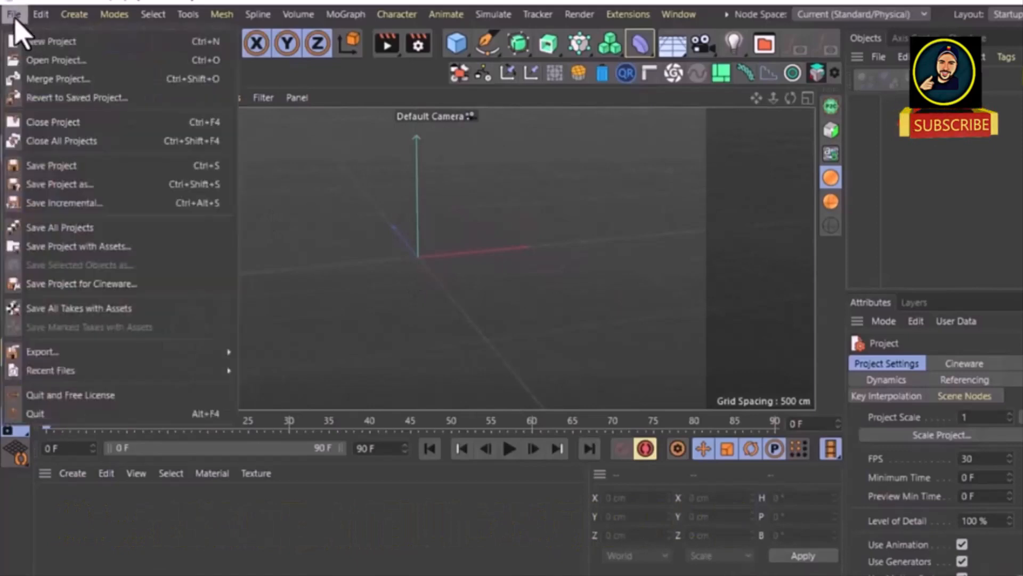
left_click(27, 64)
scroll(285, 224, "down", 10)
scroll(286, 265, "down", 1)
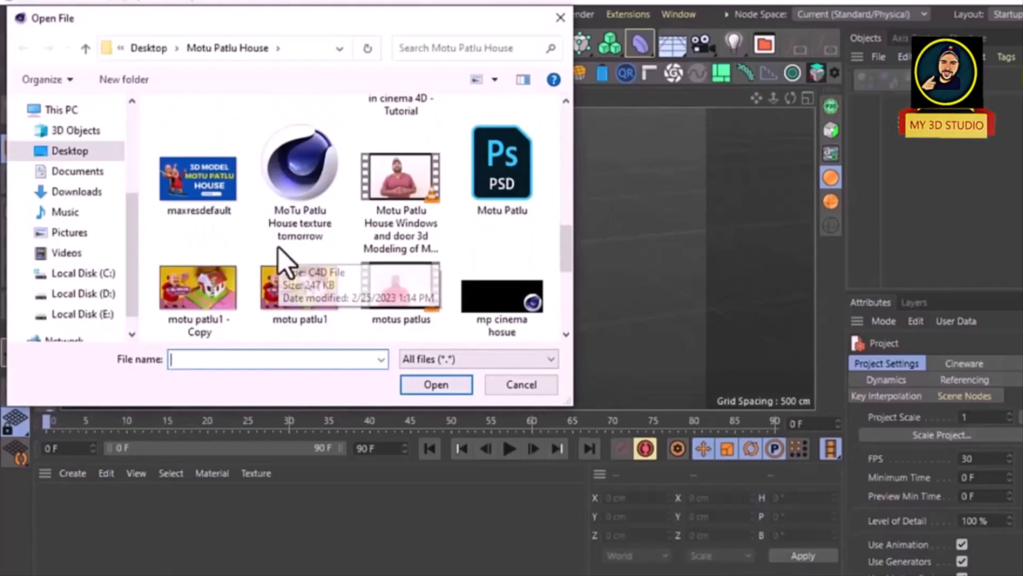
double_click(285, 288)
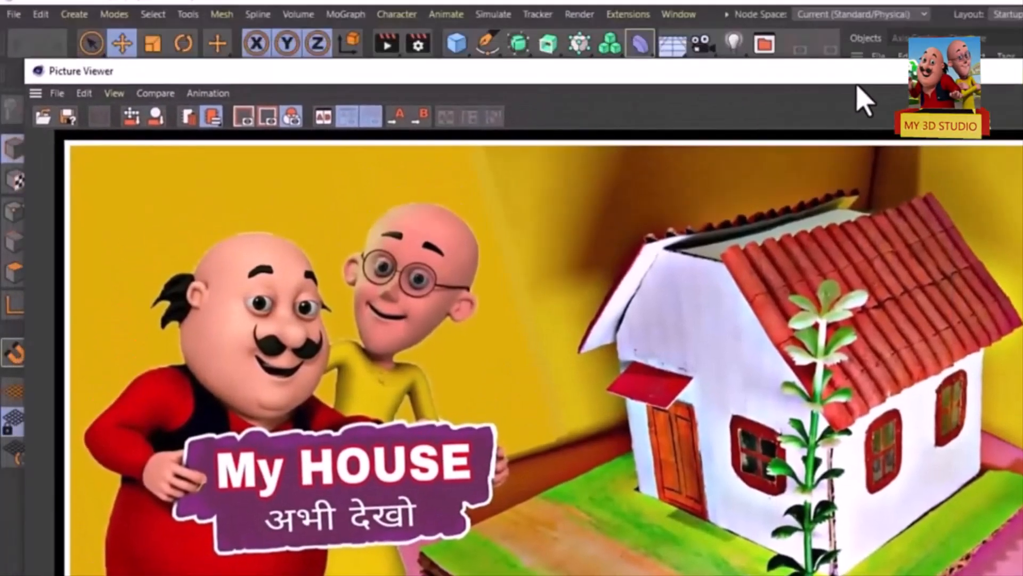
Step: Dock the Picture Viewer beside the perspective viewport, narrow it and zoom the reference image to 40% with the house in view
left_click_drag(857, 85, 882, 362)
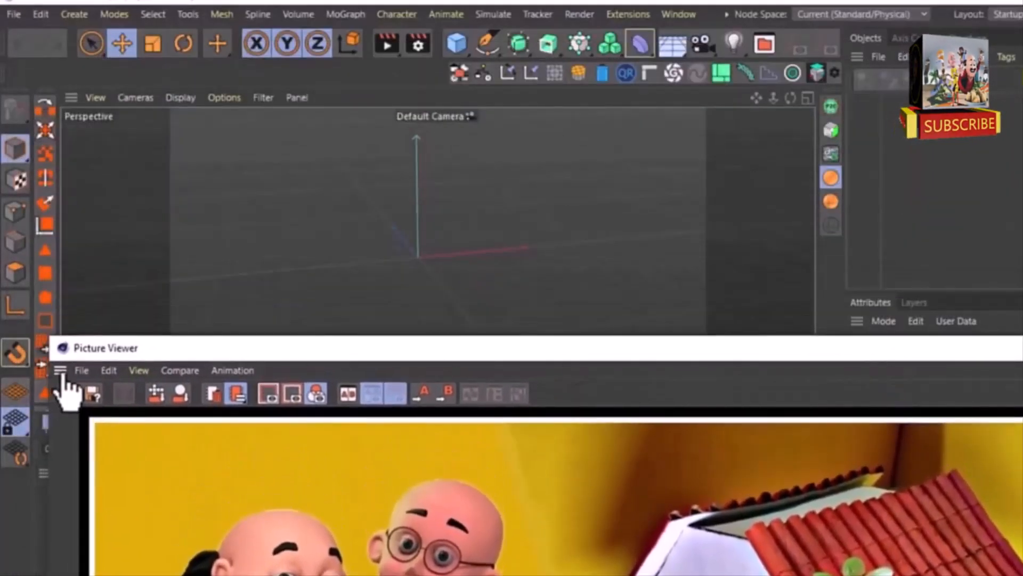
left_click_drag(59, 373, 669, 247)
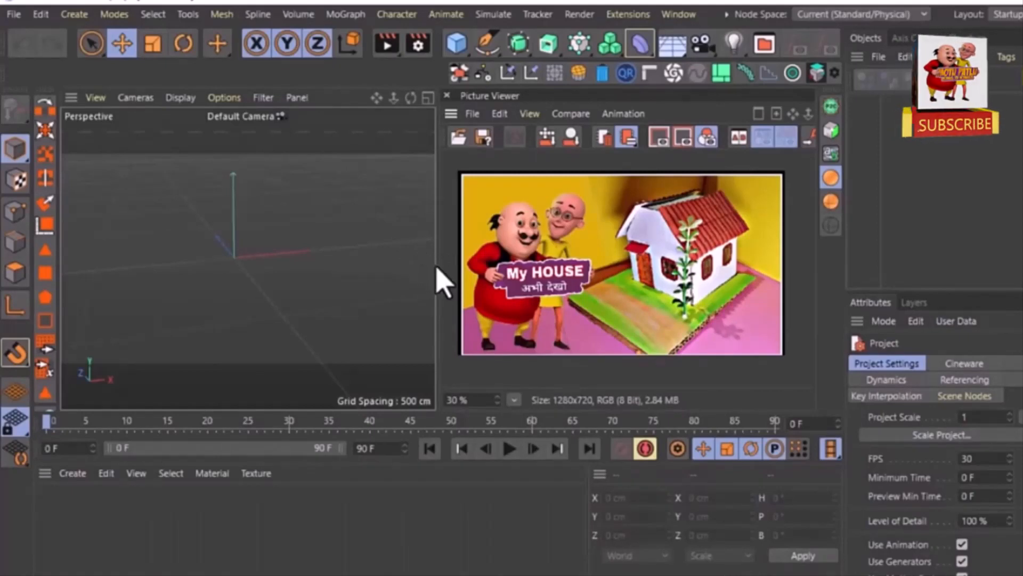
left_click_drag(435, 265, 549, 250)
scroll(777, 251, "up", 3)
left_click_drag(773, 251, 684, 274)
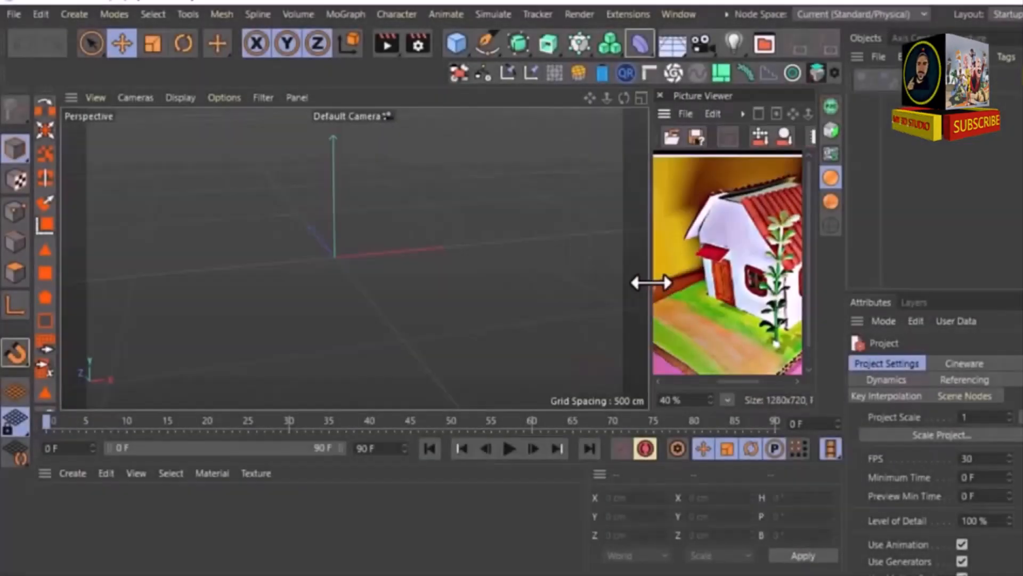
scroll(511, 237, "down", 1)
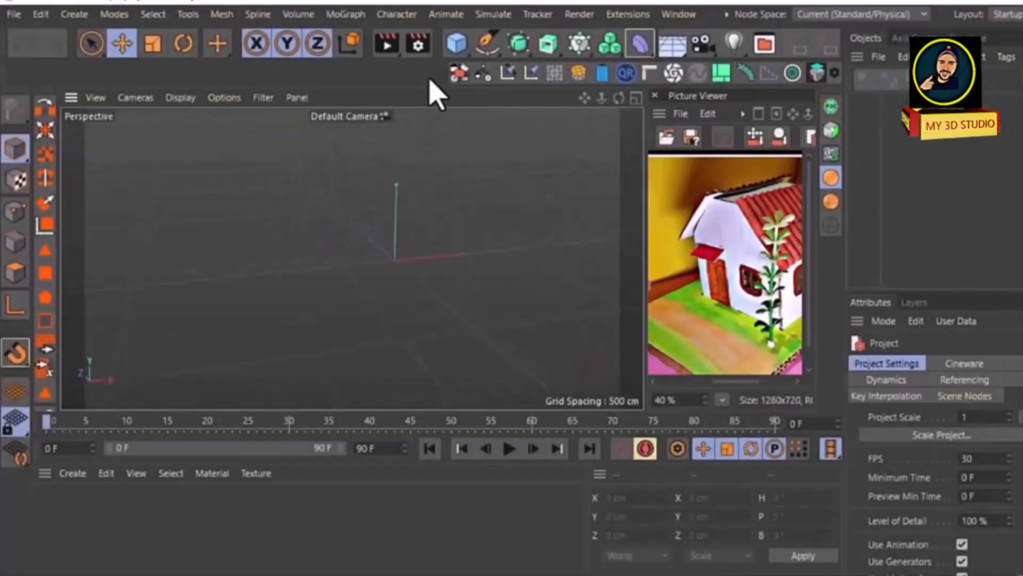
Step: Add a cube primitive at the origin and drop it onto the floor
left_click(454, 43)
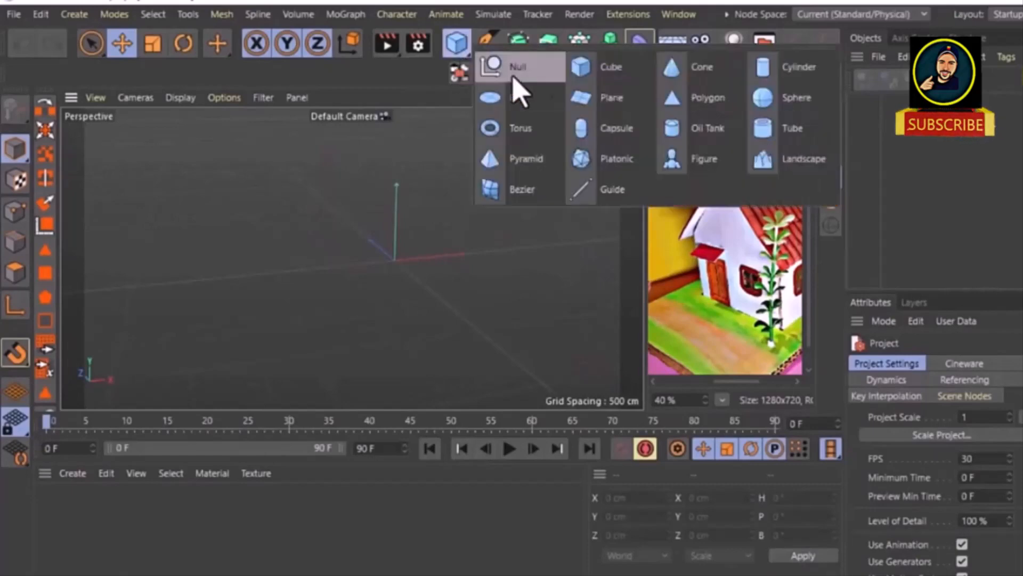
left_click(569, 78)
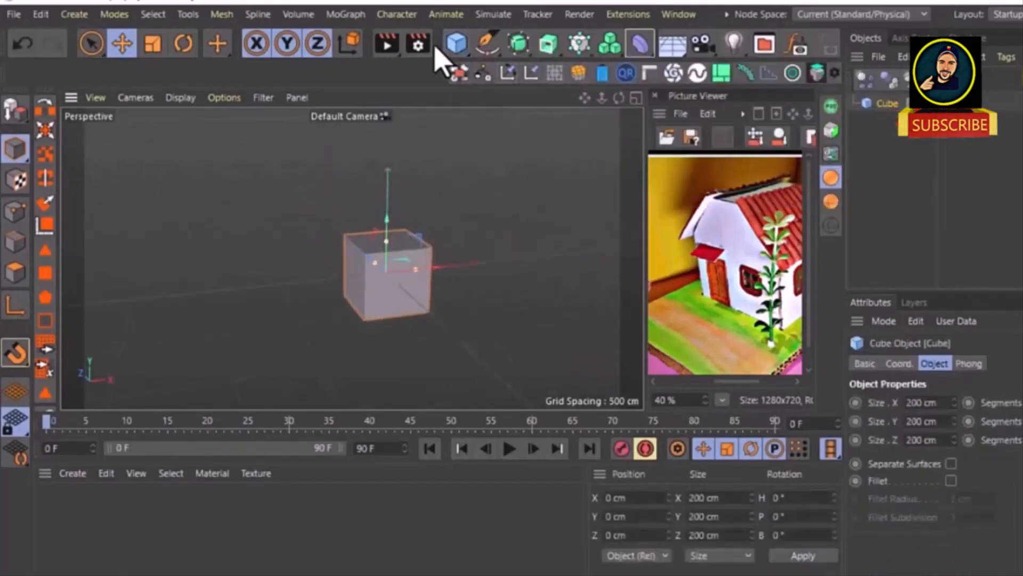
scroll(435, 49, "down", 5)
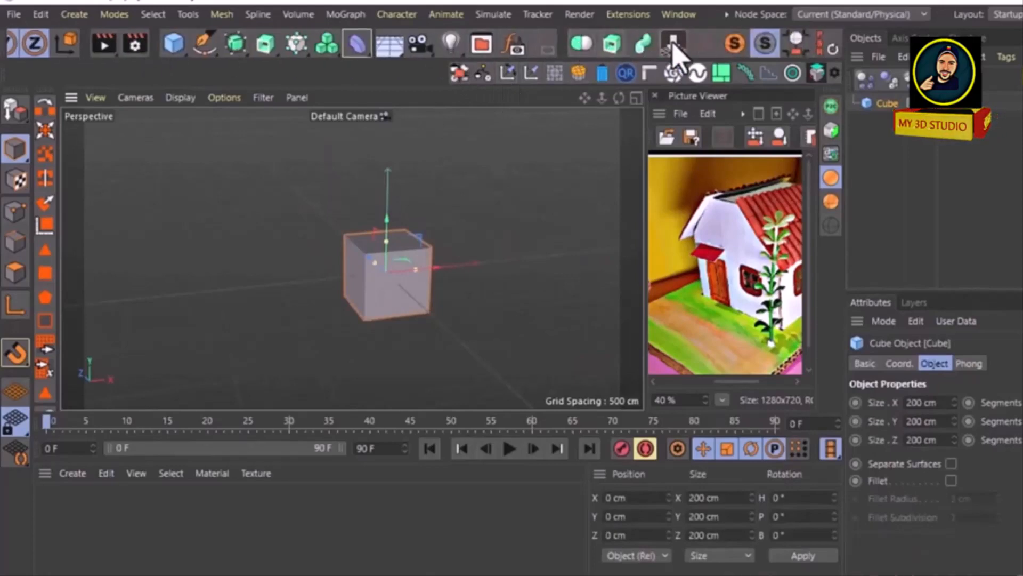
left_click(673, 43)
Step: Stretch the cube to about 978 cm in X and 524 cm in Z, with its centre at about Z 252 cm
left_click_drag(445, 274, 501, 283, "alt")
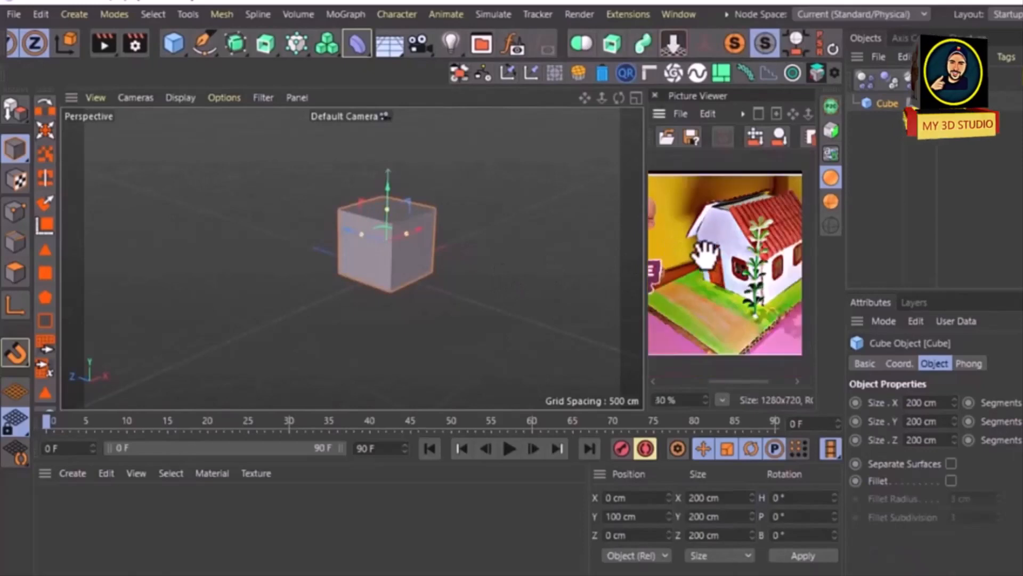
scroll(746, 250, "down", 1)
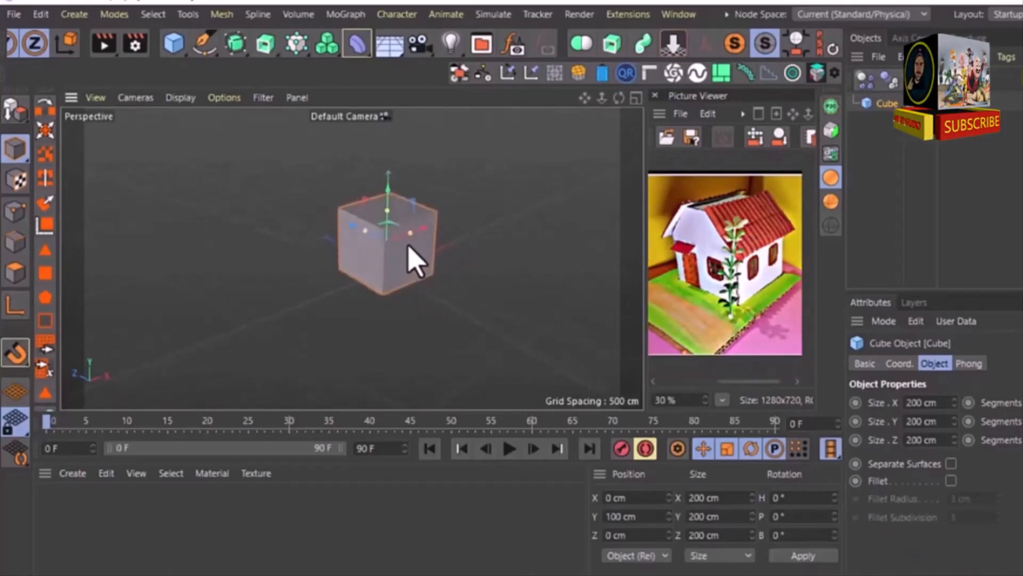
left_click_drag(409, 234, 488, 197)
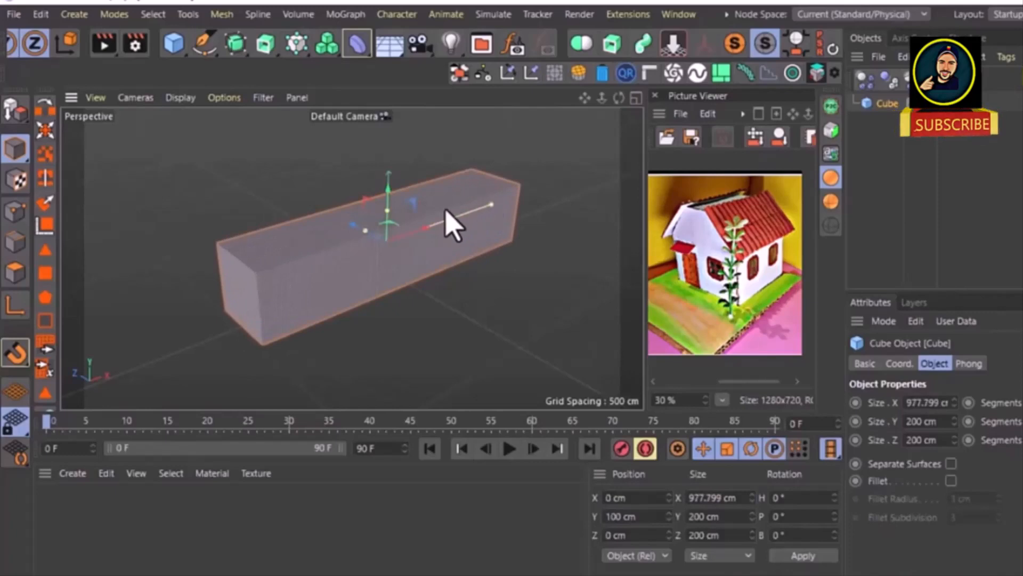
left_click_drag(363, 232, 334, 217)
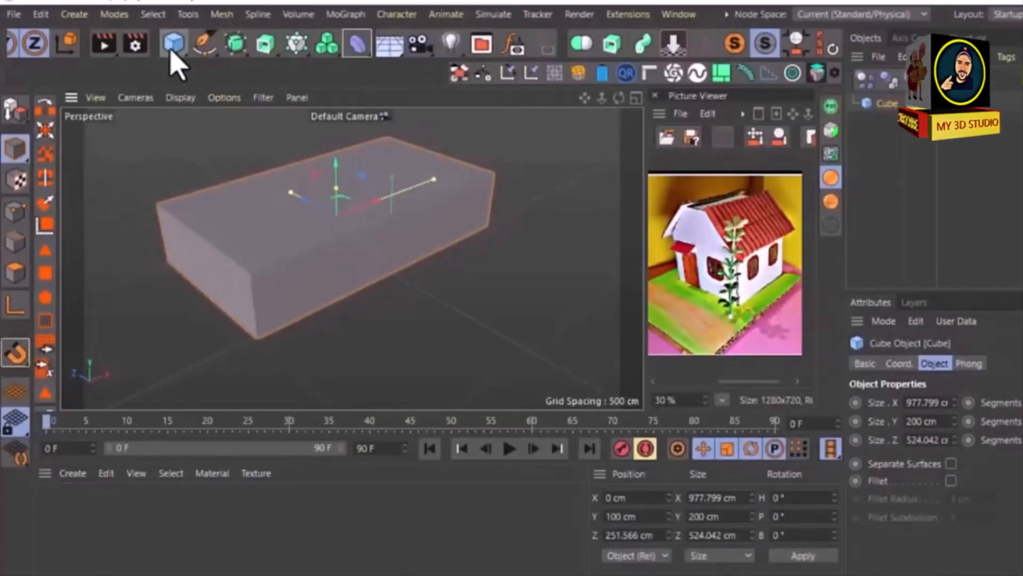
Step: Add a Figure object in front of the box's long side as a human scale reference
left_click(172, 45)
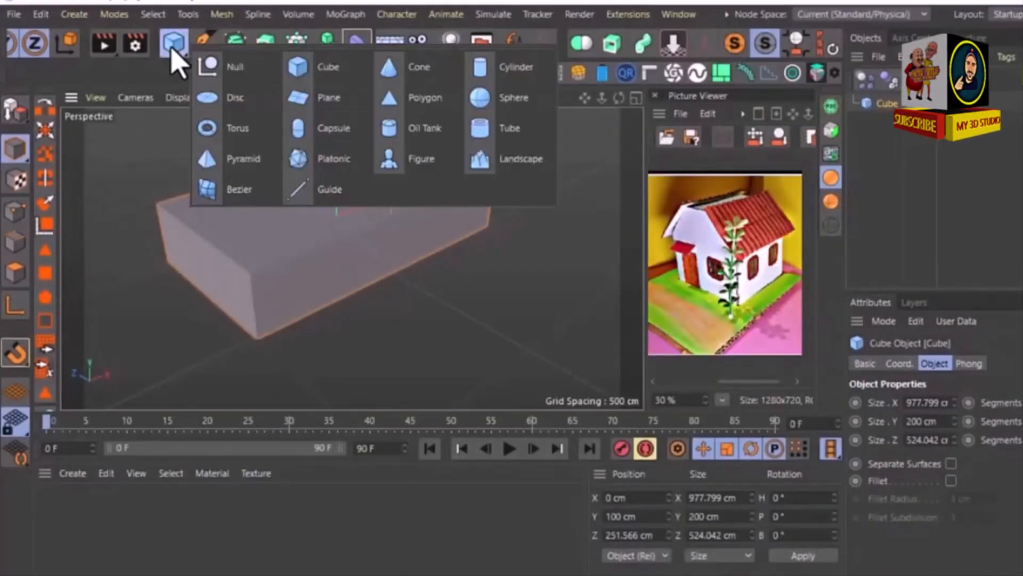
left_click(403, 165)
left_click_drag(382, 286, 405, 300, "alt")
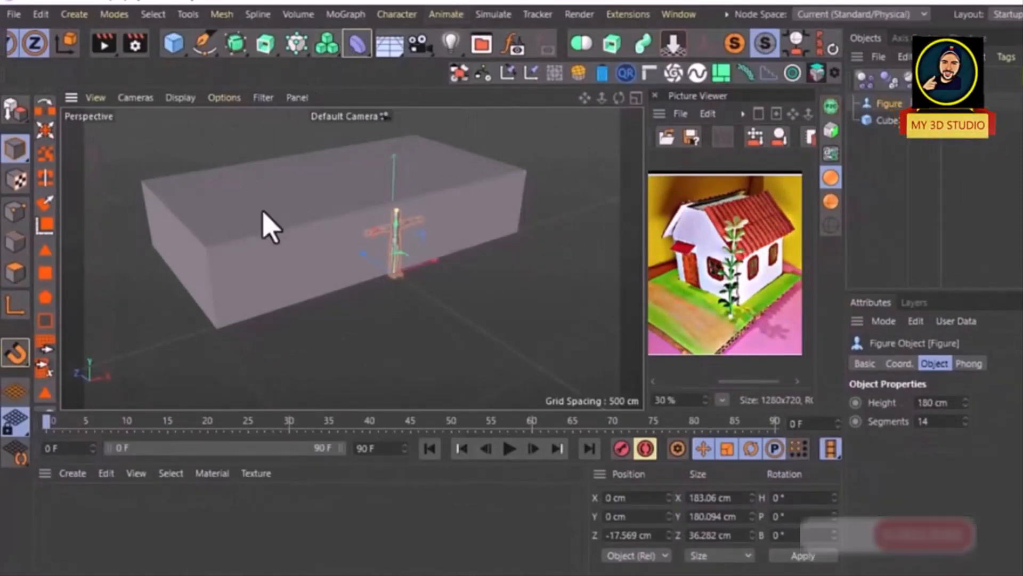
left_click_drag(272, 224, 385, 234, "alt")
middle_click_drag(385, 232, 419, 216, "alt")
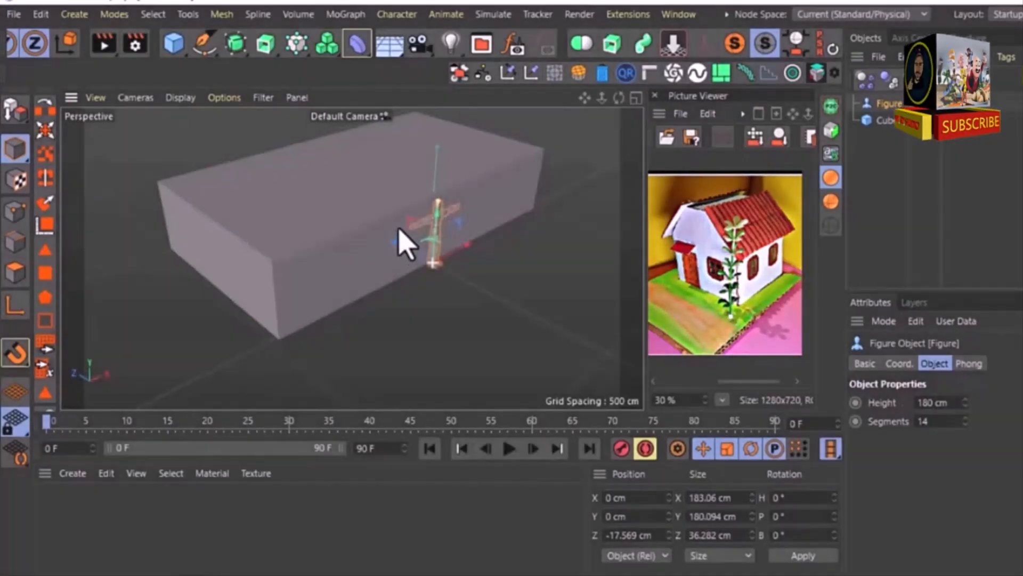
Step: Convert the cube into an editable polygon object
left_click(885, 120)
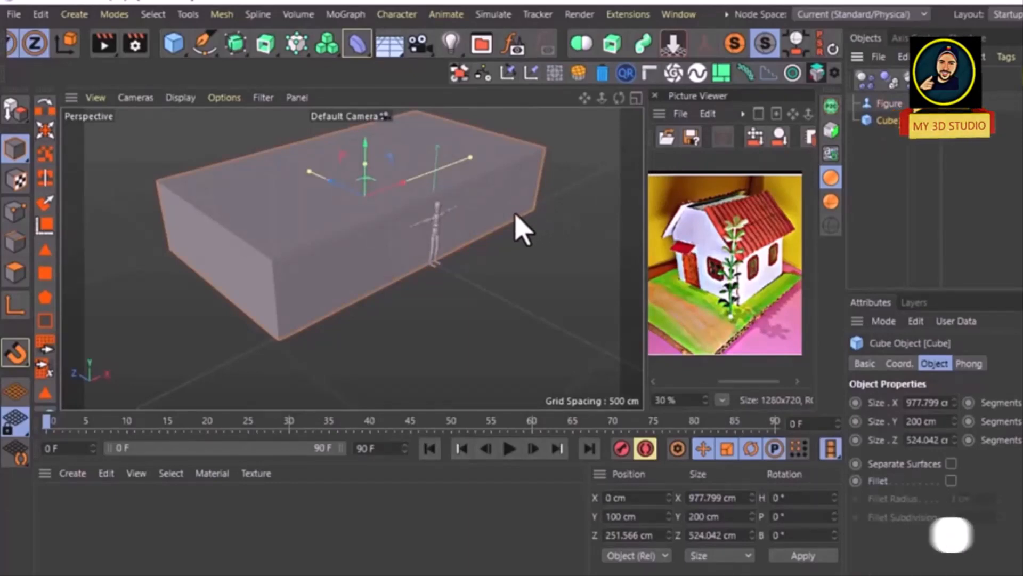
middle_click_drag(515, 214, 514, 231, "alt")
mouse_move(493, 260)
left_mouse_down("alt")
mouse_move(464, 217)
mouse_move(484, 255)
left_mouse_up("alt")
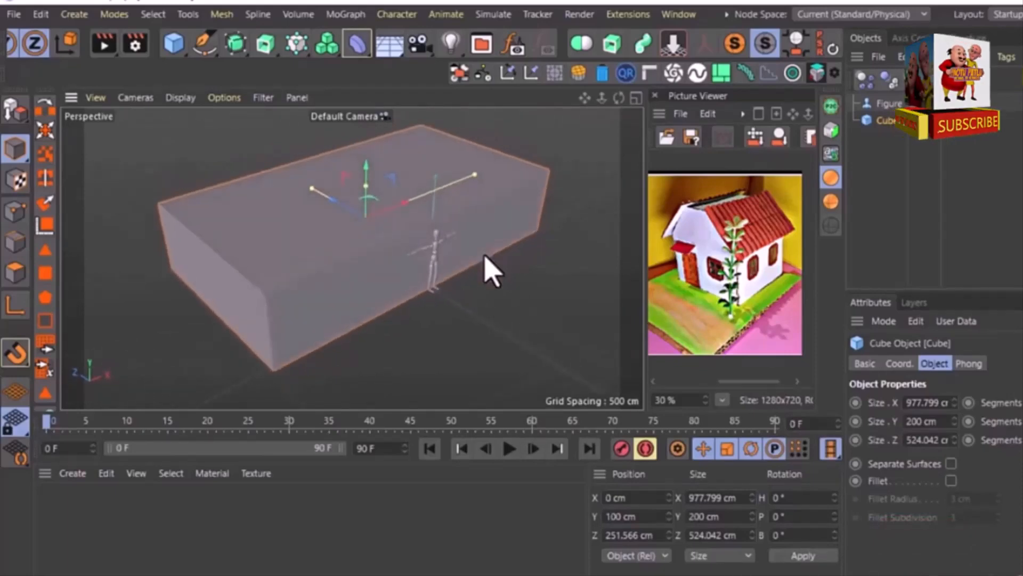
key("c")
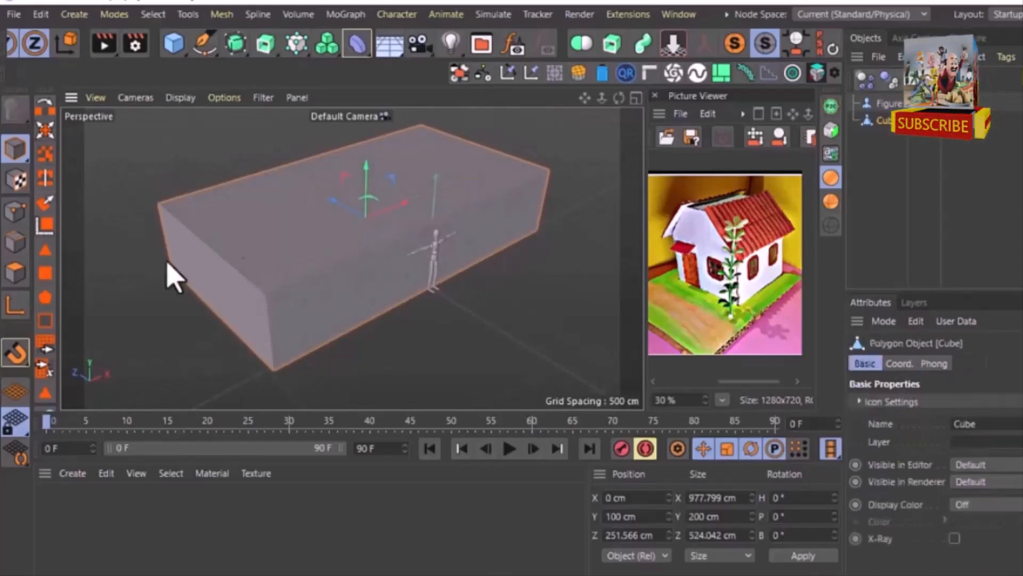
Step: Raise the box's top polygon to about Y 242 cm to make the walls taller
left_click(16, 273)
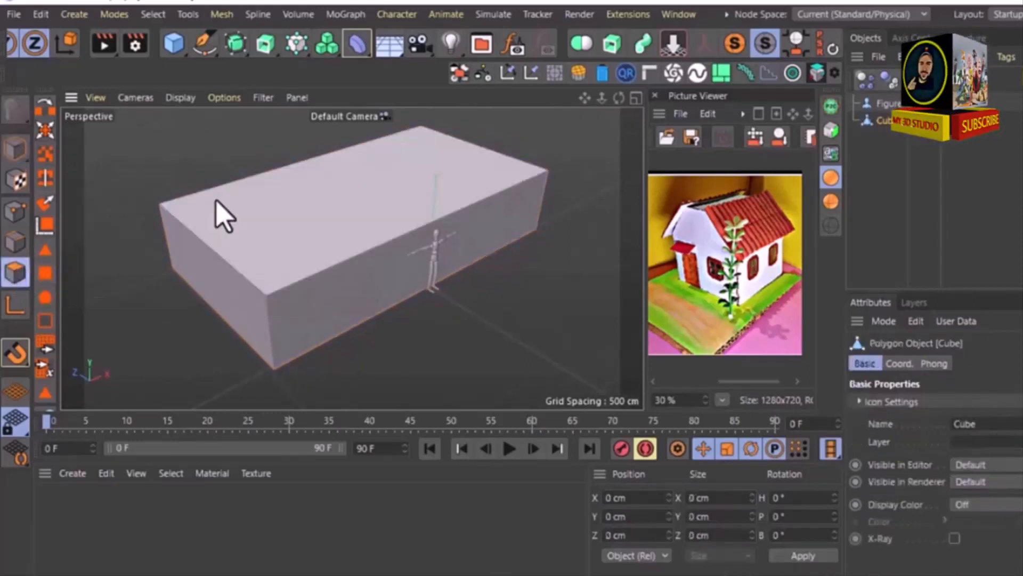
left_click(338, 212)
scroll(339, 215, "down", 3)
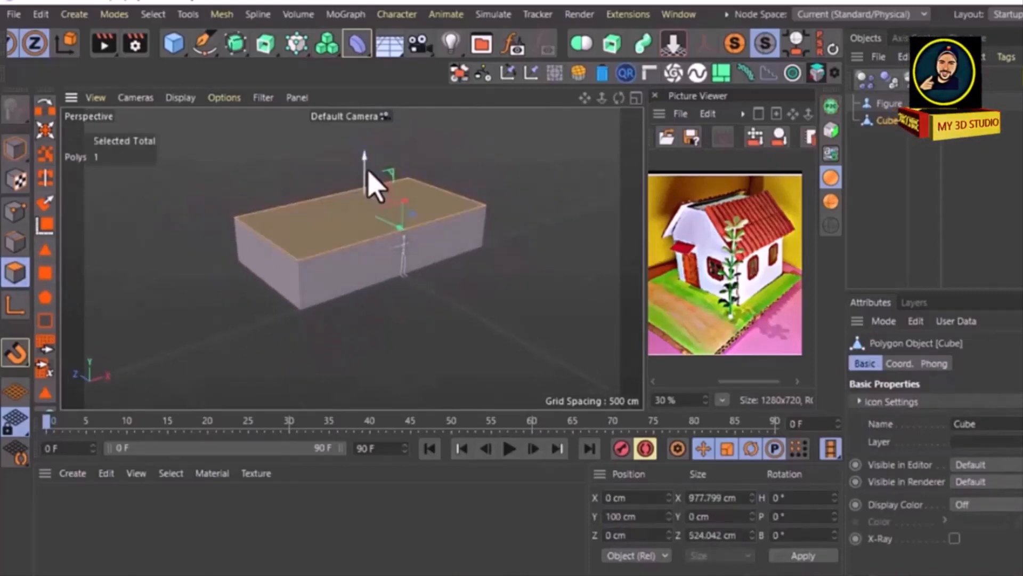
scroll(367, 171, "up", 2)
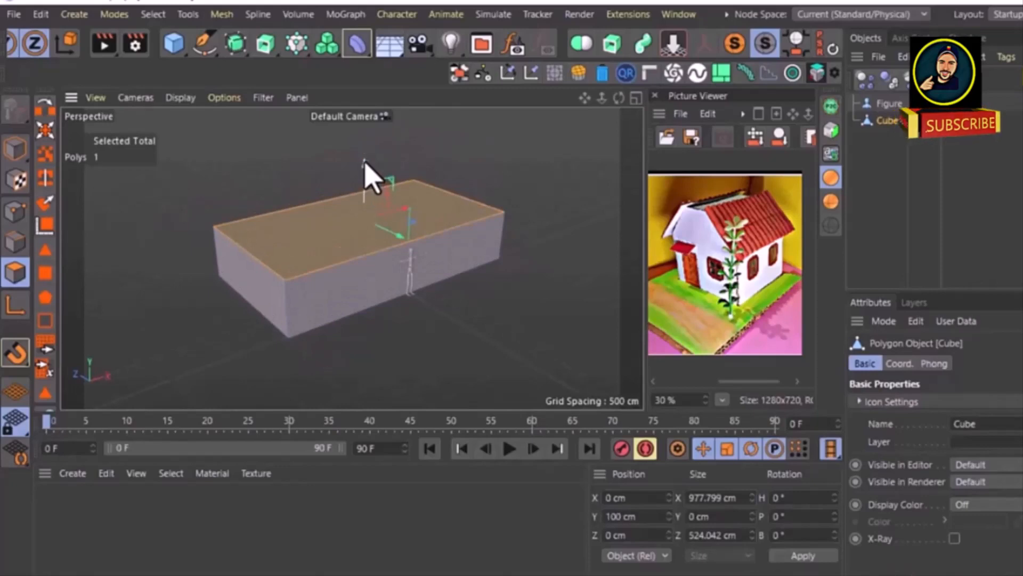
left_click_drag(364, 163, 365, 126)
left_click_drag(367, 276, 430, 255, "alt")
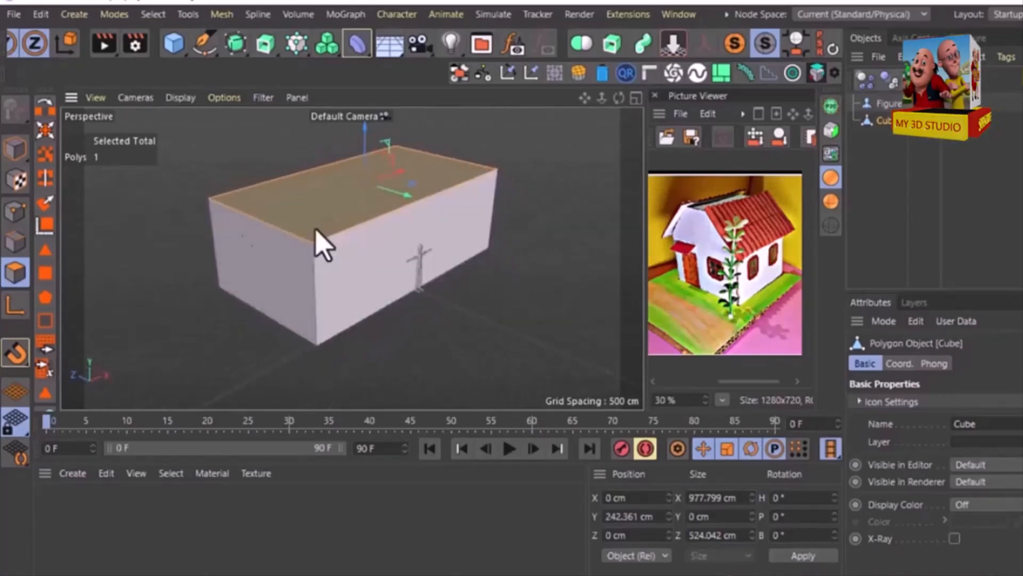
Step: Select the two short top edges of the box and connect their midpoints with a lengthwise edge
left_click(15, 241)
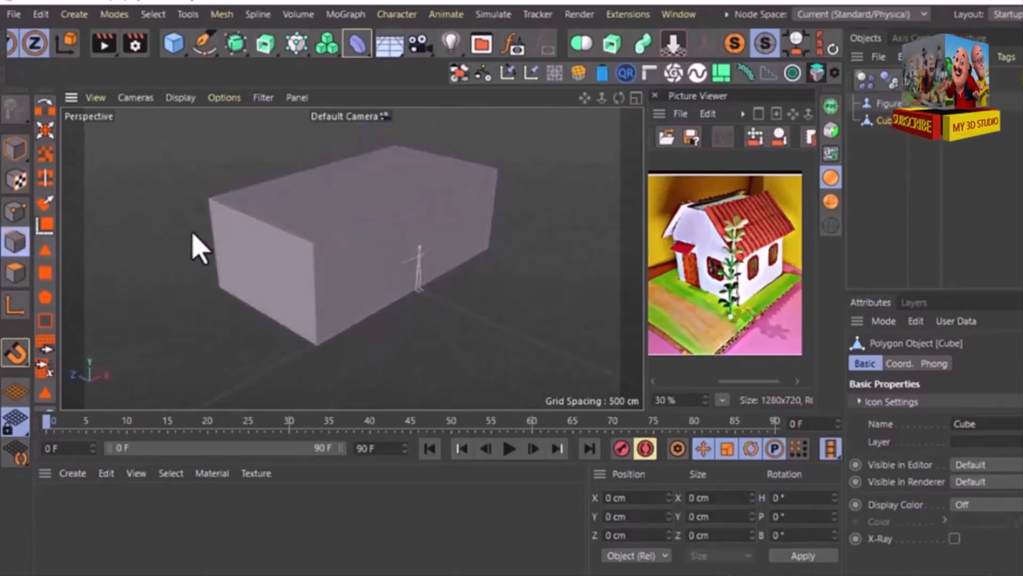
left_click(281, 230)
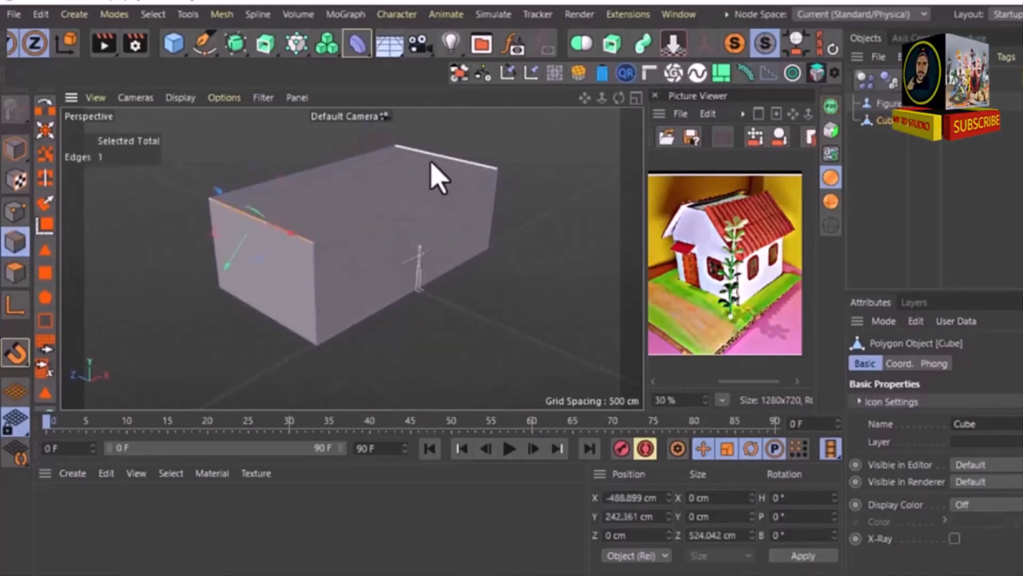
left_click(432, 160, "shift")
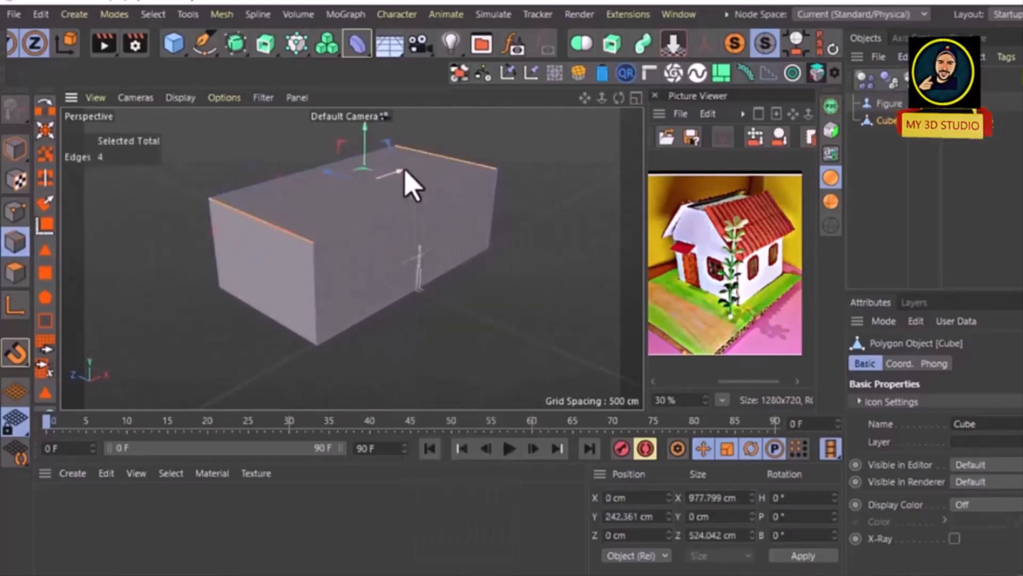
left_click_drag(405, 169, 379, 241, "alt")
scroll(387, 245, "down", 2)
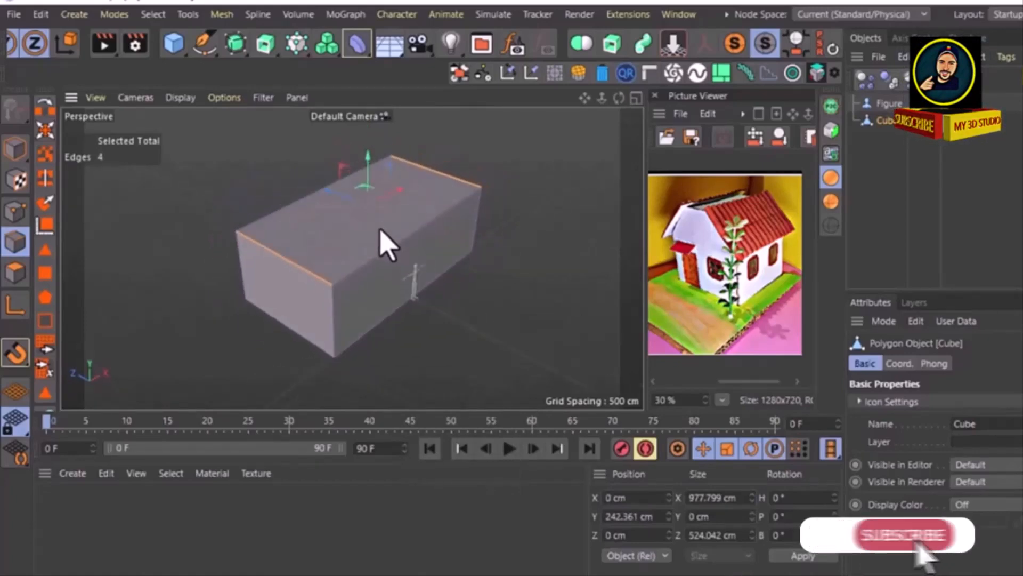
scroll(380, 230, "up", 2)
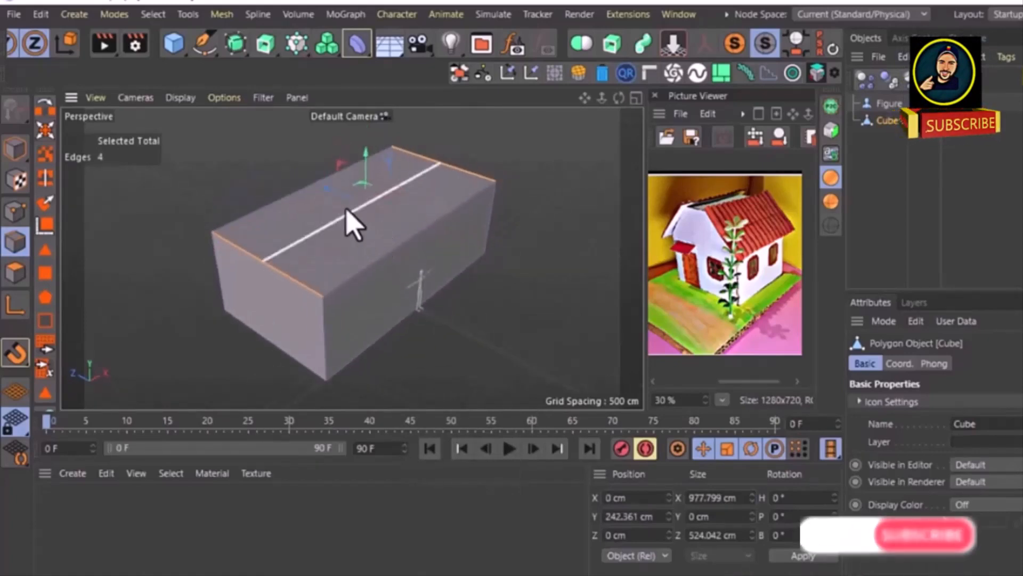
Step: Raise the middle lengthwise edge to about Y 443 cm to form the gable roof's ridge
left_click(347, 212)
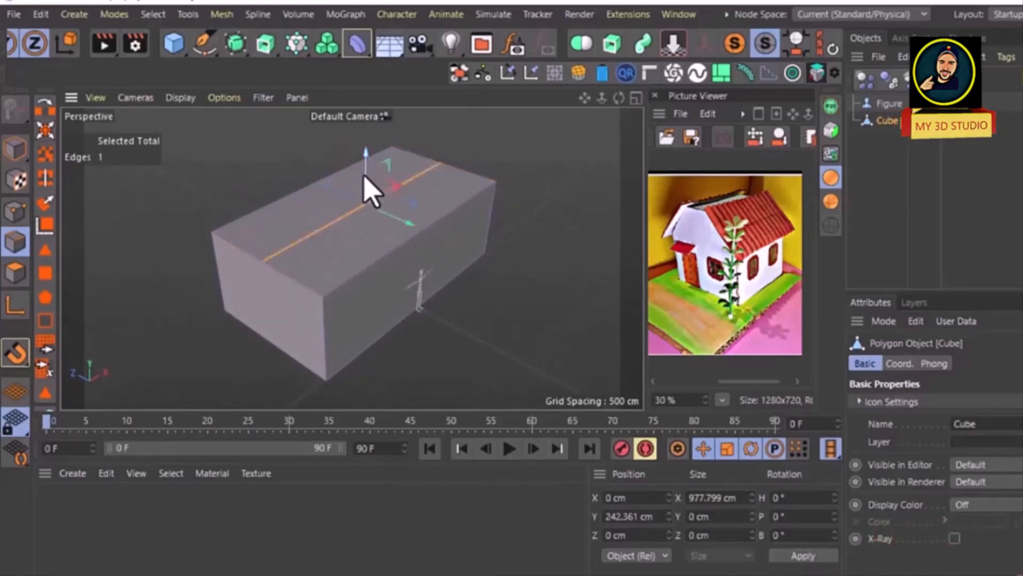
left_click_drag(366, 161, 367, 161)
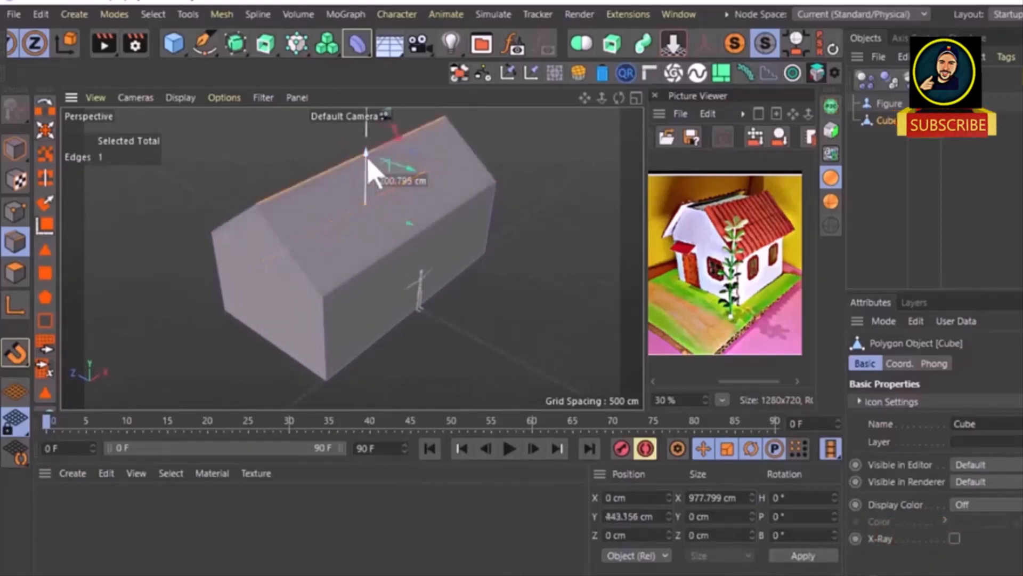
left_click_drag(265, 288, 344, 304, "alt")
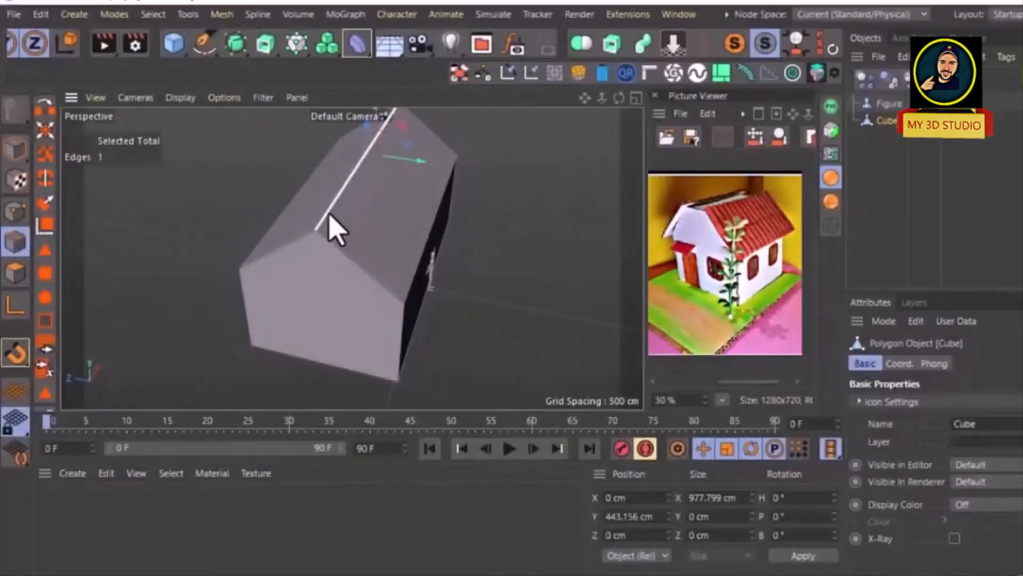
Step: Bevel the ridge edge in Chamfer mode with an offset of about 146 cm to flatten the roof's top
right_click(333, 224)
left_click(351, 109)
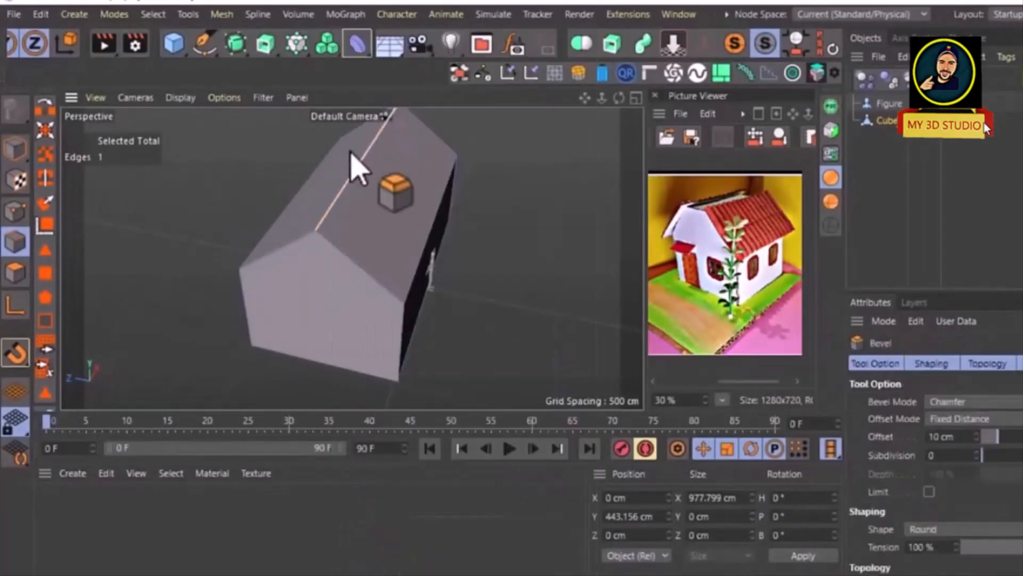
left_click_drag(341, 197, 343, 197)
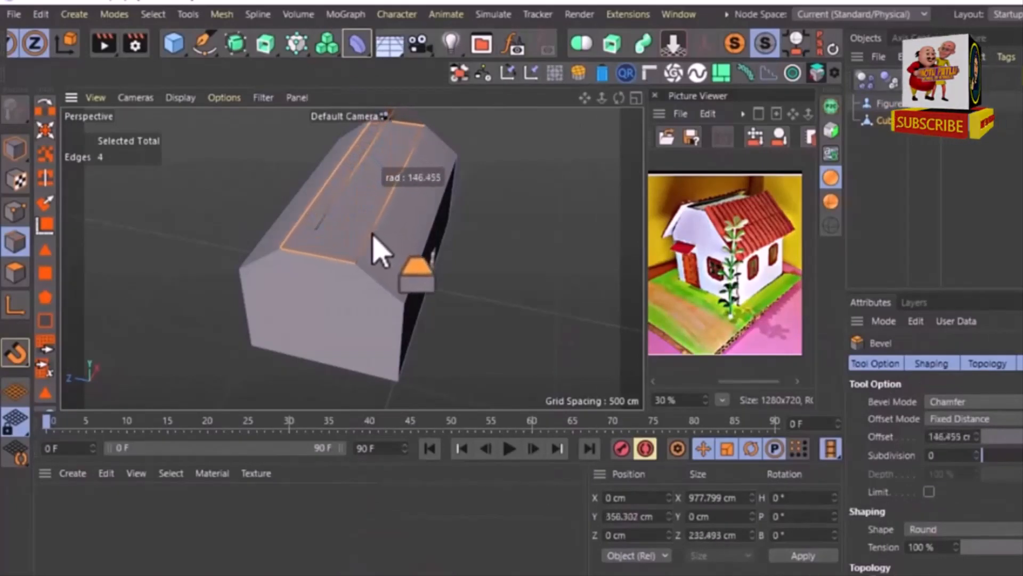
Step: Select the two sloping roof polygons and extrude them by 21 cm to form thick roof slabs
left_click_drag(240, 313, 248, 284, "alt")
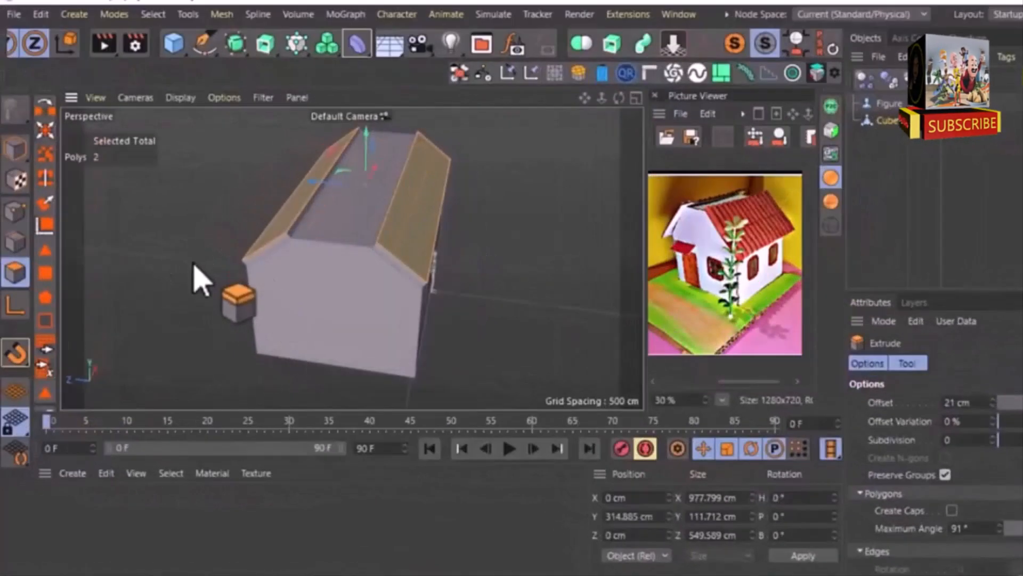
left_click_drag(195, 265, 202, 220, "alt")
key("e")
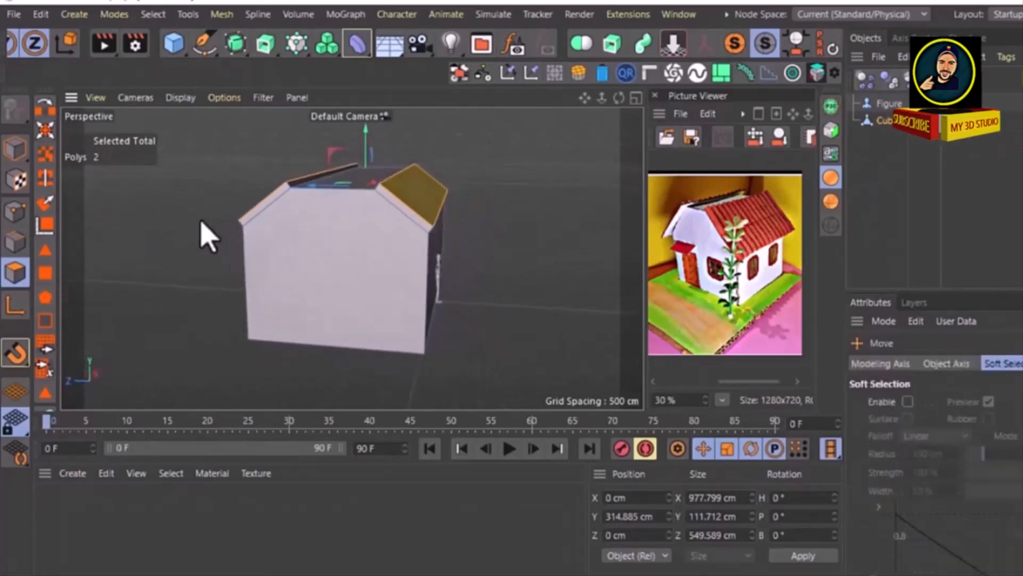
Step: Select the six thin side polygons along the gable ends and eaves of both roof slabs
left_click_drag(220, 270, 342, 213, "alt")
left_click(343, 220)
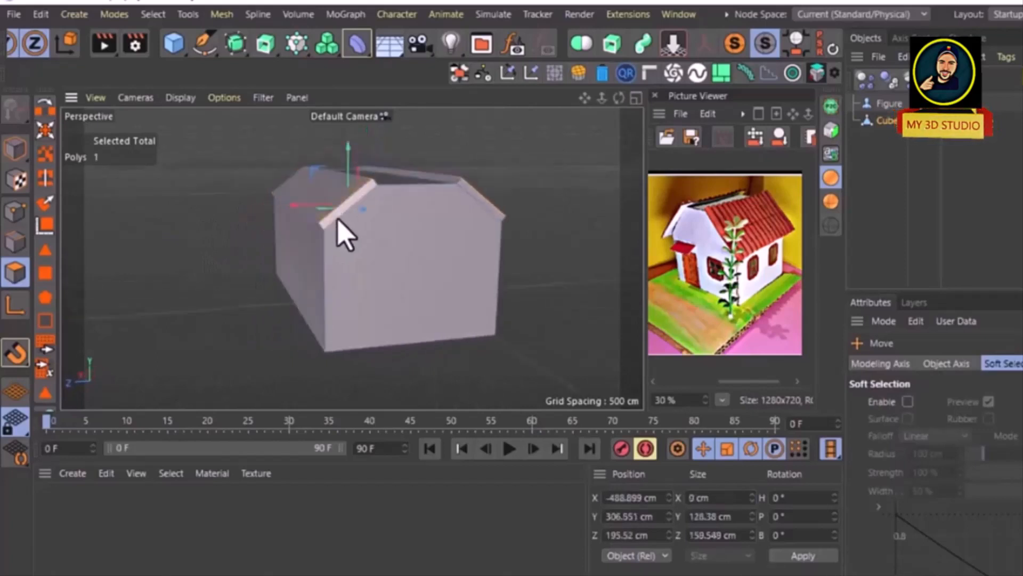
left_click_drag(304, 276, 389, 299, "alt")
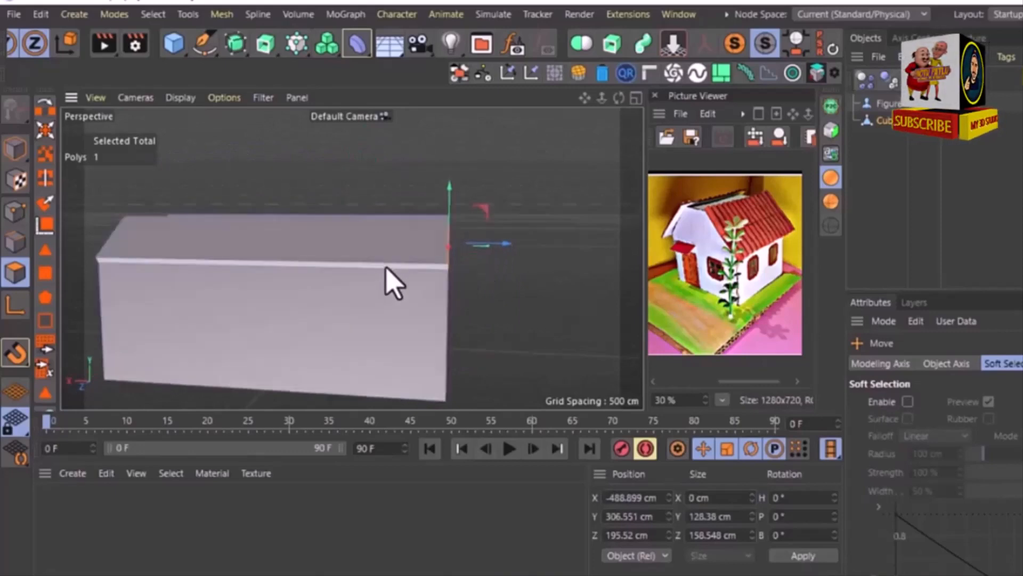
left_click(385, 264, "shift")
left_click_drag(324, 318, 293, 335, "alt")
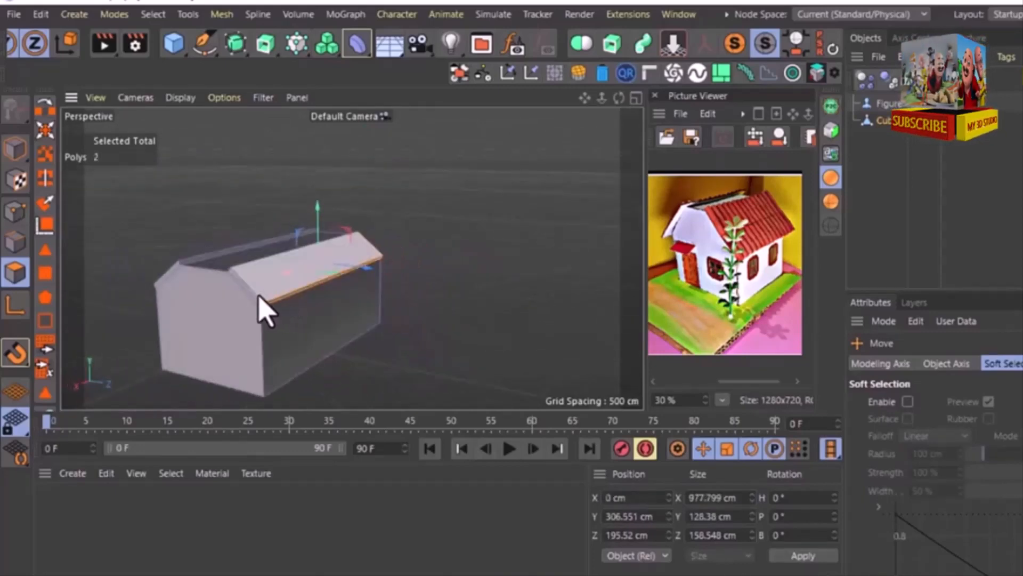
left_click(231, 304, "shift")
left_click_drag(237, 318, 484, 327, "alt")
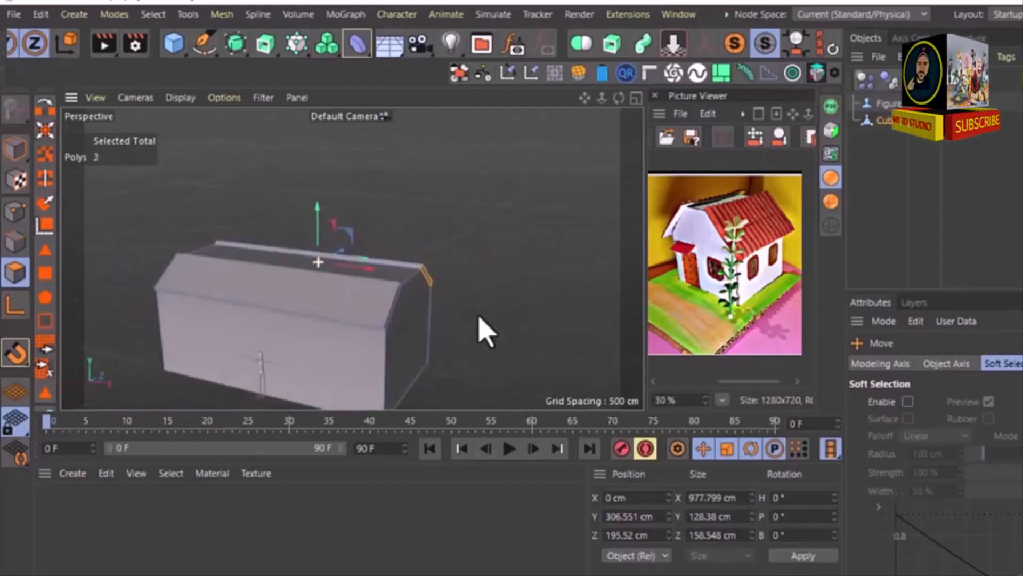
left_click_drag(399, 329, 359, 319, "alt")
left_click(297, 324, "shift")
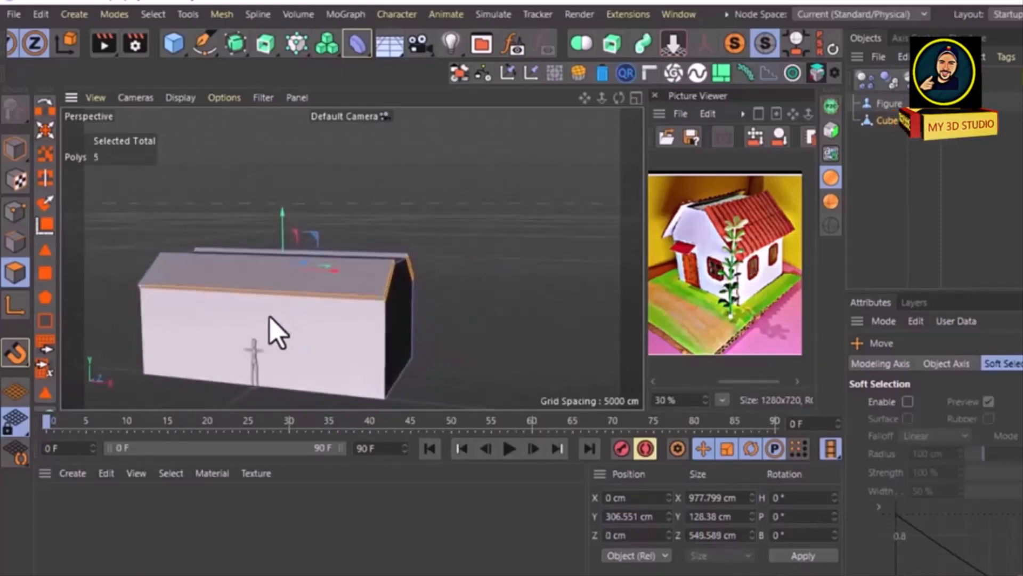
left_click_drag(275, 315, 450, 314, "alt")
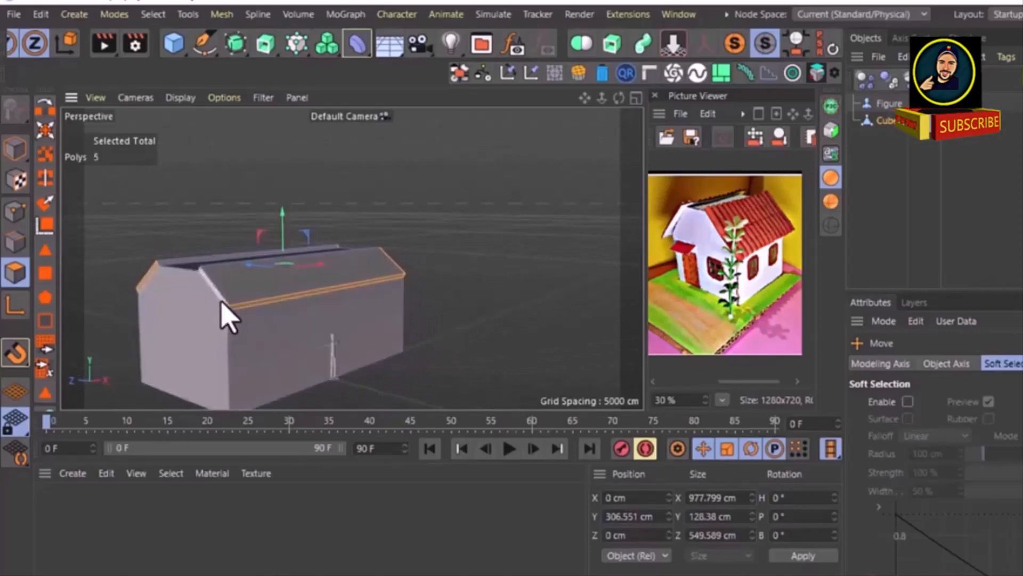
left_click(222, 301, "shift")
Step: Extrude the selected rim polygons of both roof slabs by 49 cm so the roof overhangs the walls
scroll(271, 331, "down", 3)
middle_click_drag(273, 330, 431, 295, "alt")
left_click_drag(432, 295, 388, 331, "alt")
middle_click_drag(392, 311, 382, 286, "alt")
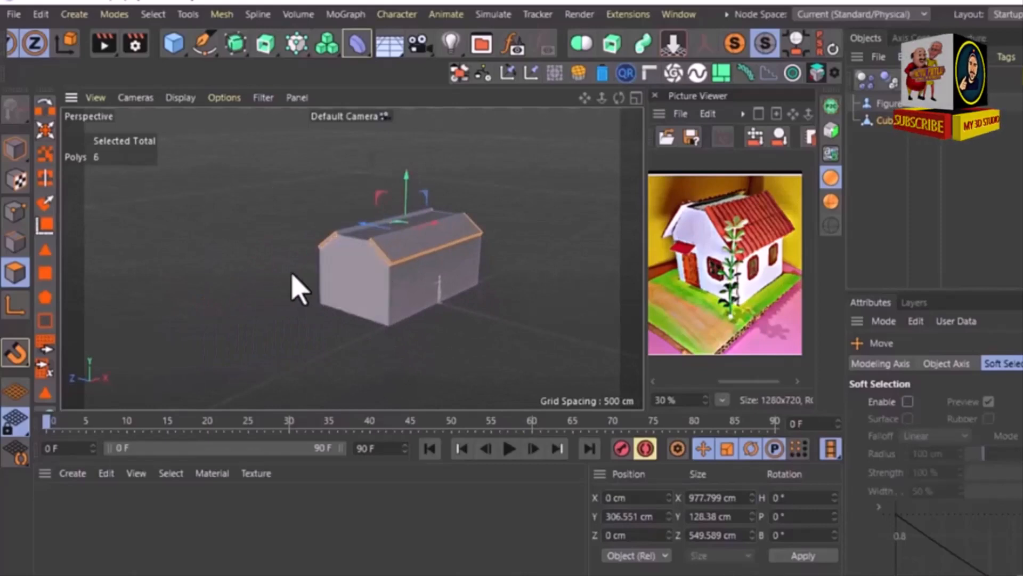
right_click(273, 286)
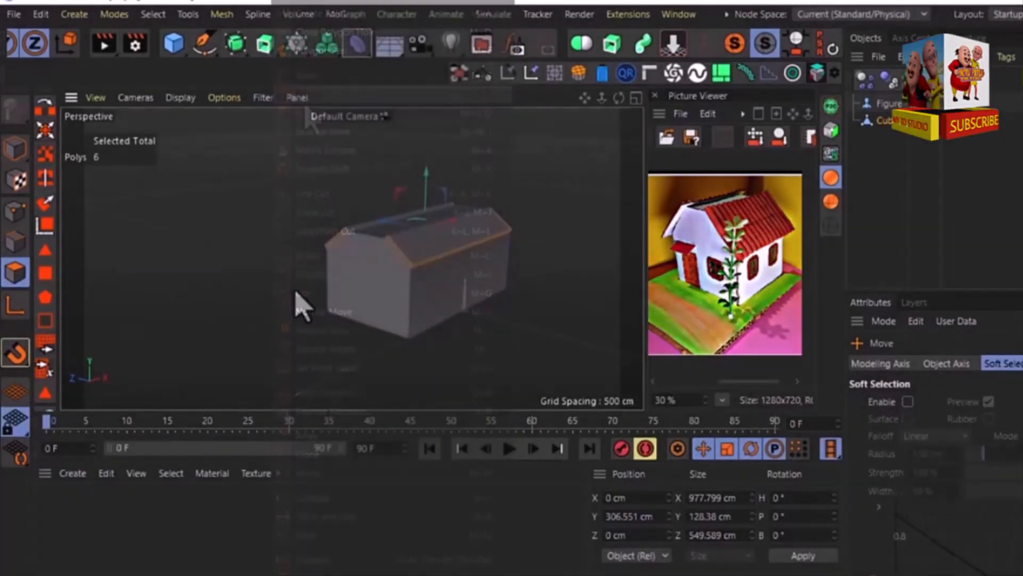
key("d")
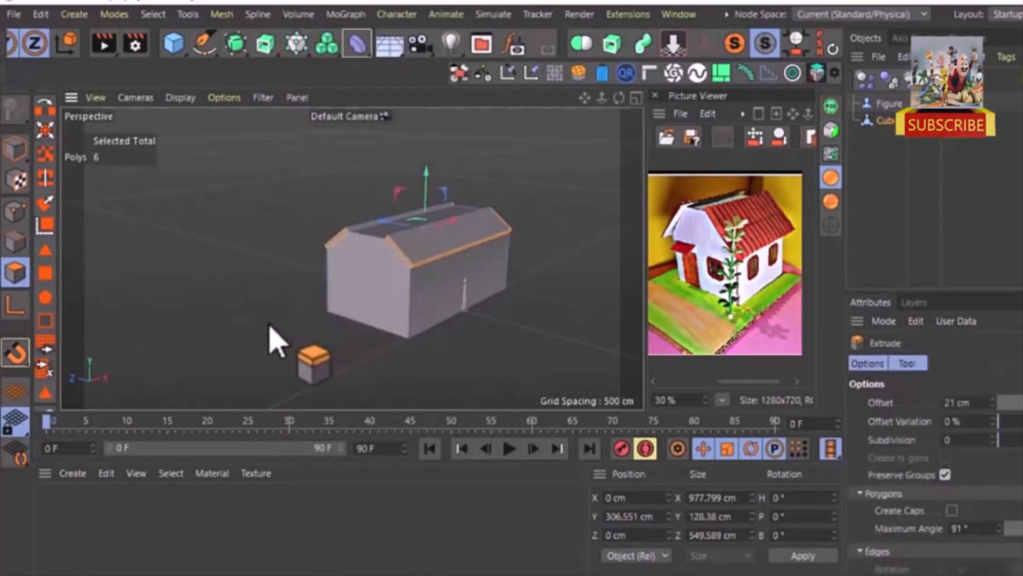
left_click_drag(269, 325, 291, 324)
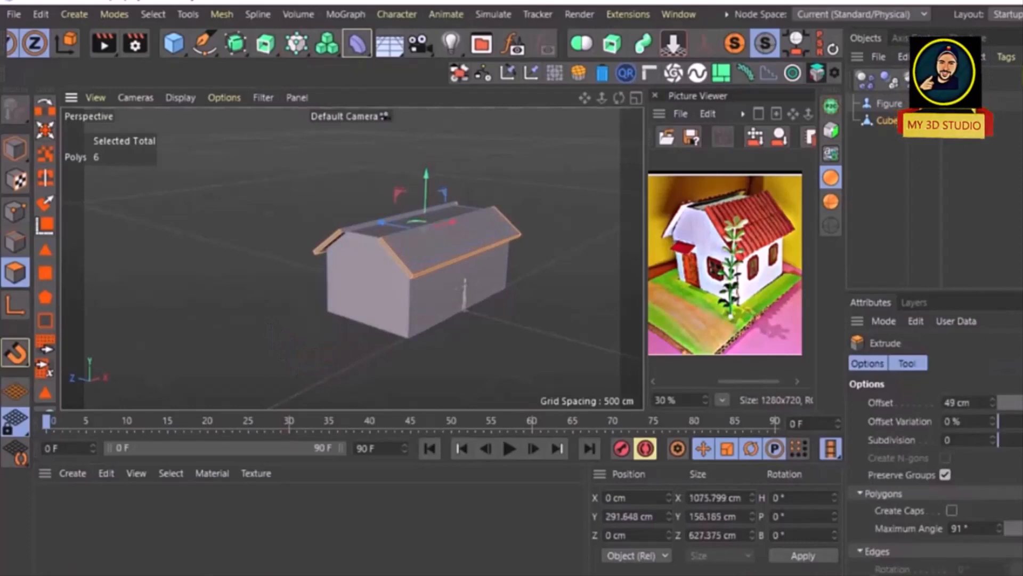
scroll(352, 285, "up", 2)
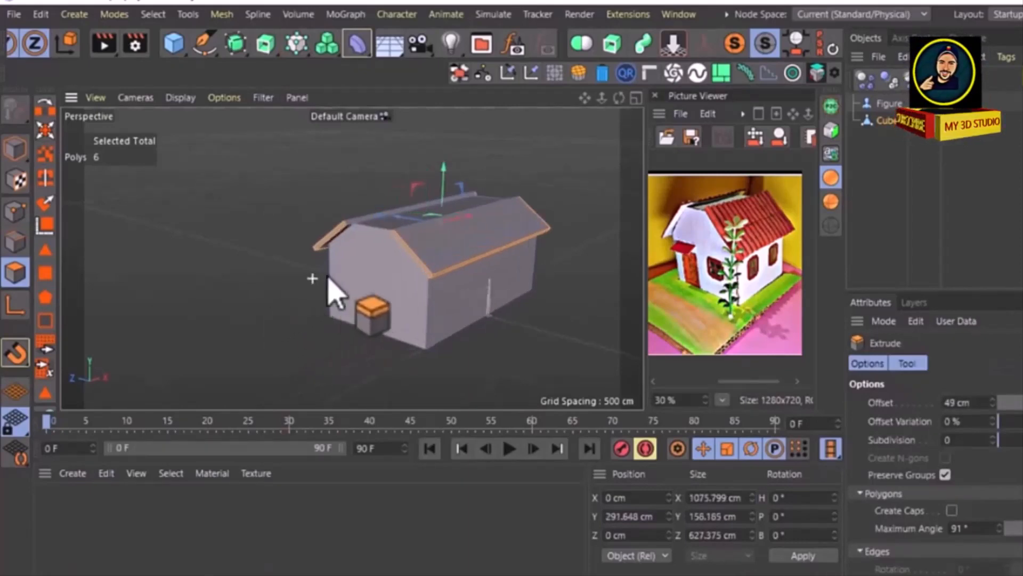
left_click_drag(359, 268, 322, 268, "alt")
key("e")
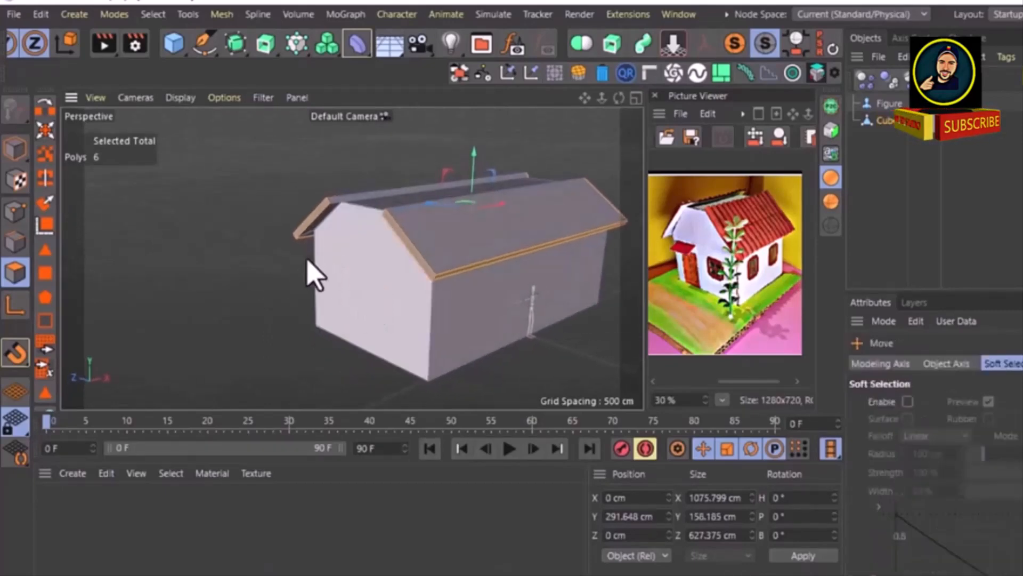
Step: Select the long eave polygons on both sides of the roof and extrude them further outward to lengthen the overhang
left_click(450, 275)
left_click_drag(330, 315, 213, 315, "alt")
left_click(515, 270, "shift")
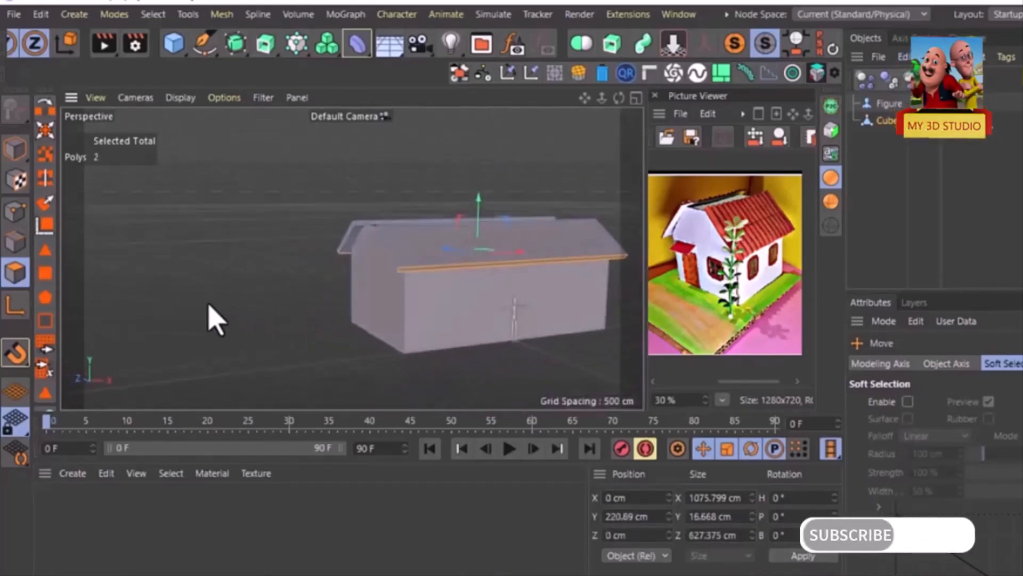
key("d")
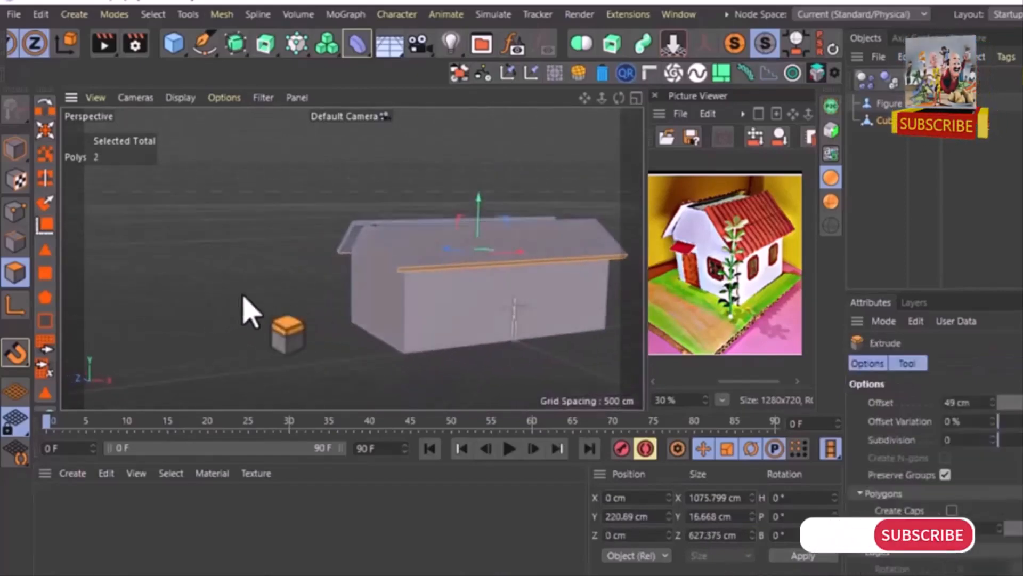
left_click_drag(245, 293, 291, 301)
key("e")
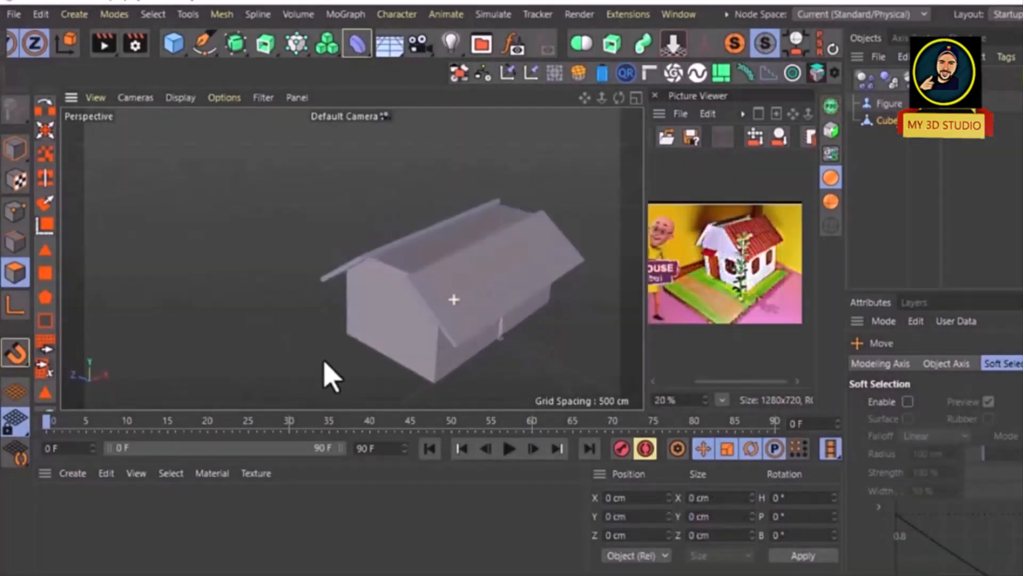
Step: Add a cube for the ground base and flatten it to about 59 cm high at about Y -28 cm
mouse_move(291, 320)
left_mouse_down("alt")
mouse_move(279, 326)
mouse_move(317, 354)
mouse_move(384, 363)
mouse_move(336, 261)
mouse_move(229, 296)
mouse_move(279, 278)
mouse_move(288, 309)
left_mouse_up("alt")
scroll(731, 299, "up", 1)
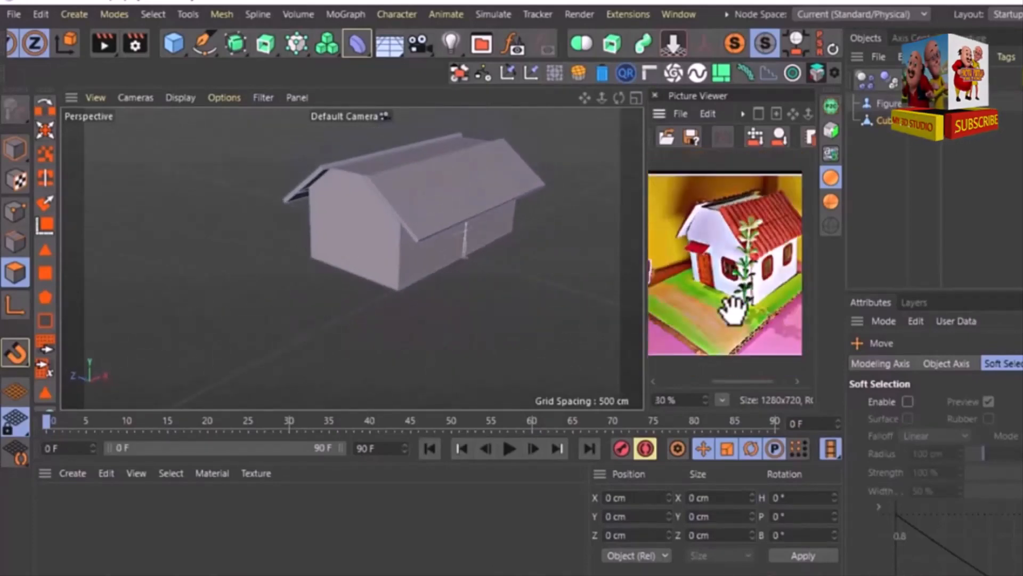
left_click_drag(388, 255, 353, 246, "alt")
left_click(13, 151)
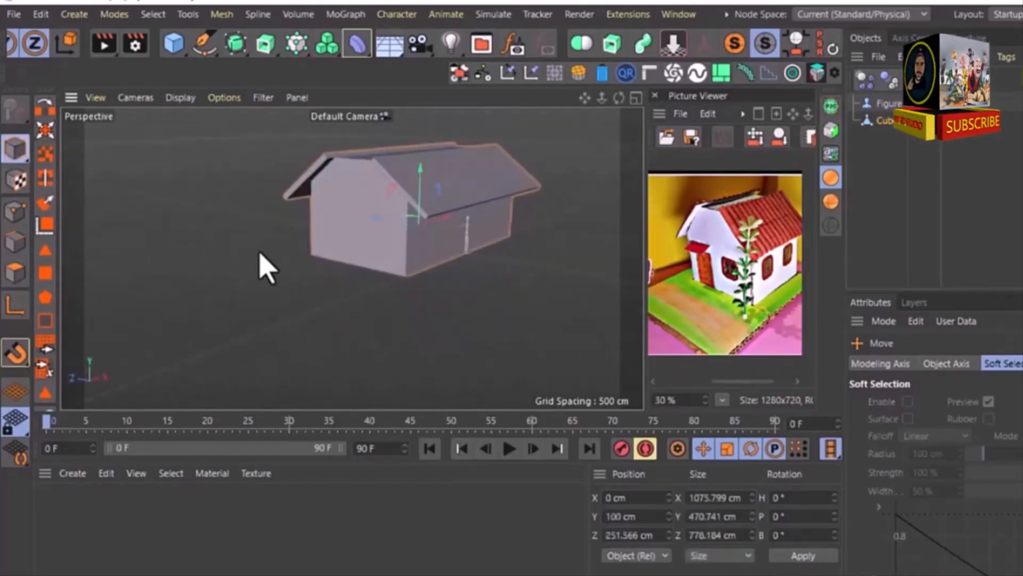
left_click_drag(270, 283, 301, 288, "alt")
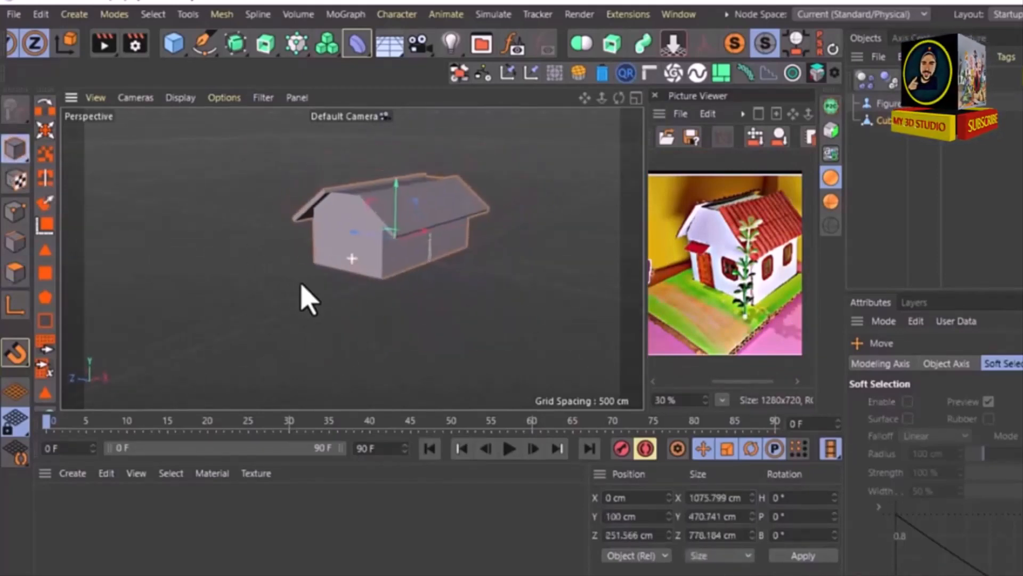
left_click(174, 45)
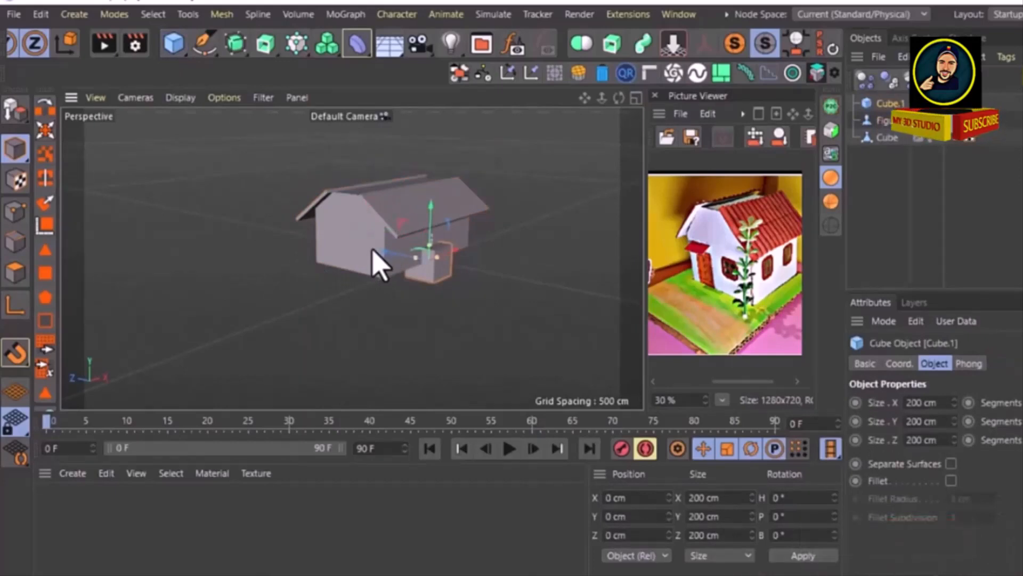
Step: Move the house to about Z -19 cm and slightly along X, with the viewport in wireframe display
left_click(887, 138)
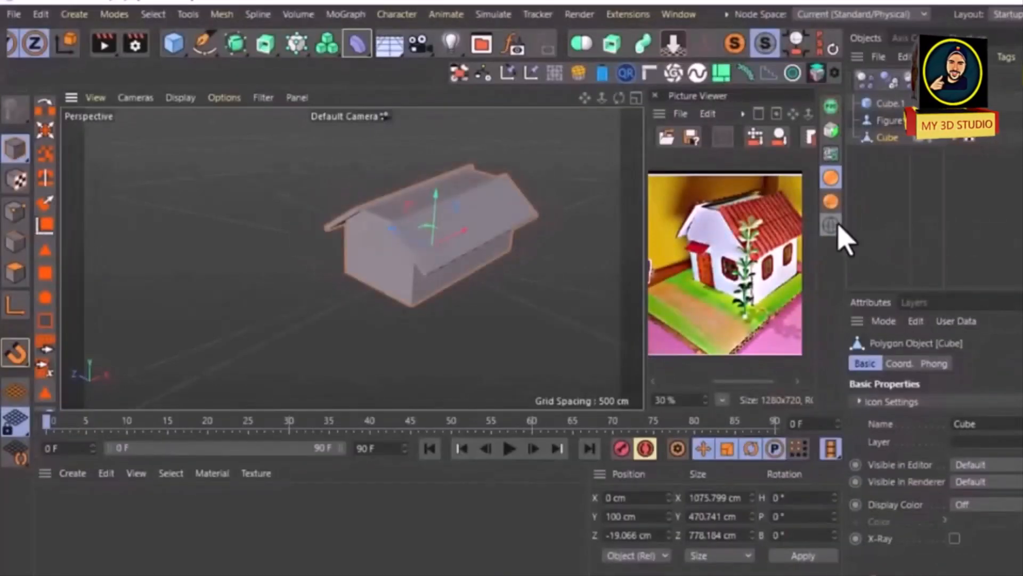
left_click(837, 225)
left_click_drag(488, 256, 418, 347, "alt")
mouse_move(459, 297)
left_mouse_down("alt")
mouse_move(397, 293)
mouse_move(463, 304)
left_mouse_up("alt")
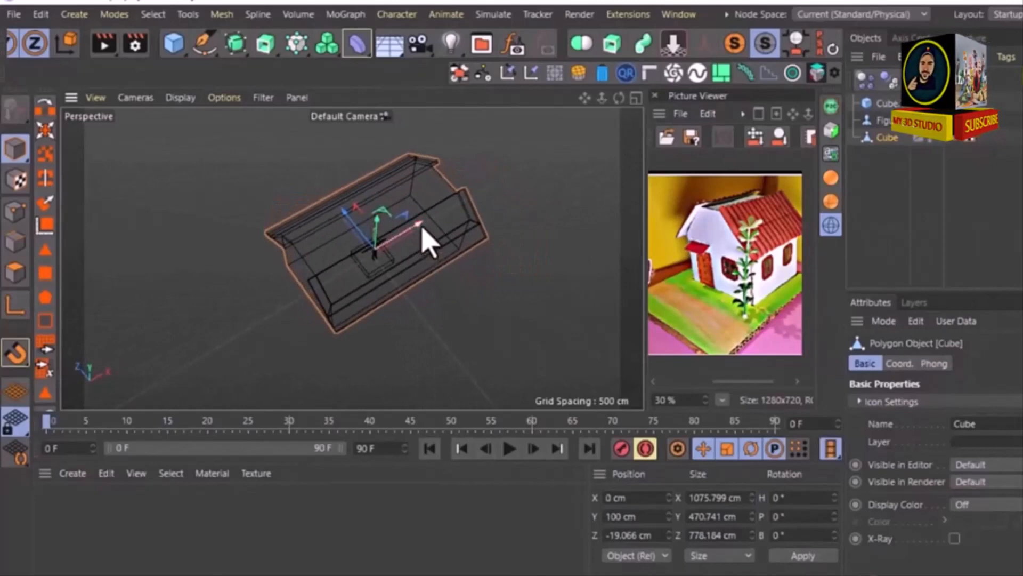
mouse_move(427, 242)
left_mouse_down()
mouse_move(434, 228)
mouse_move(415, 240)
left_mouse_up()
Step: Move the flattened base cube along X to about 298 cm
left_click(889, 103)
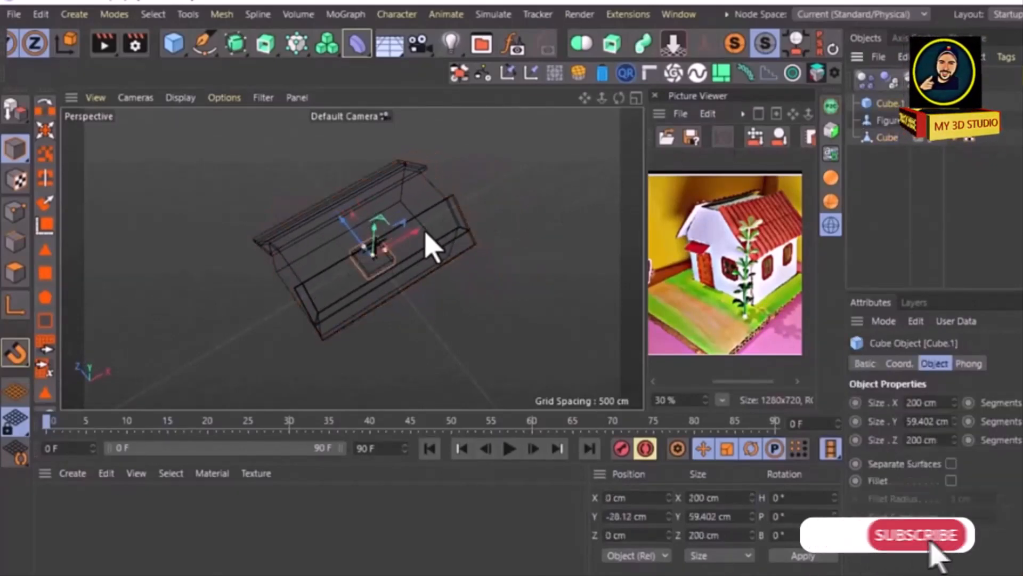
left_click_drag(448, 216, 453, 211)
scroll(429, 236, "up", 2)
scroll(426, 243, "up", 3)
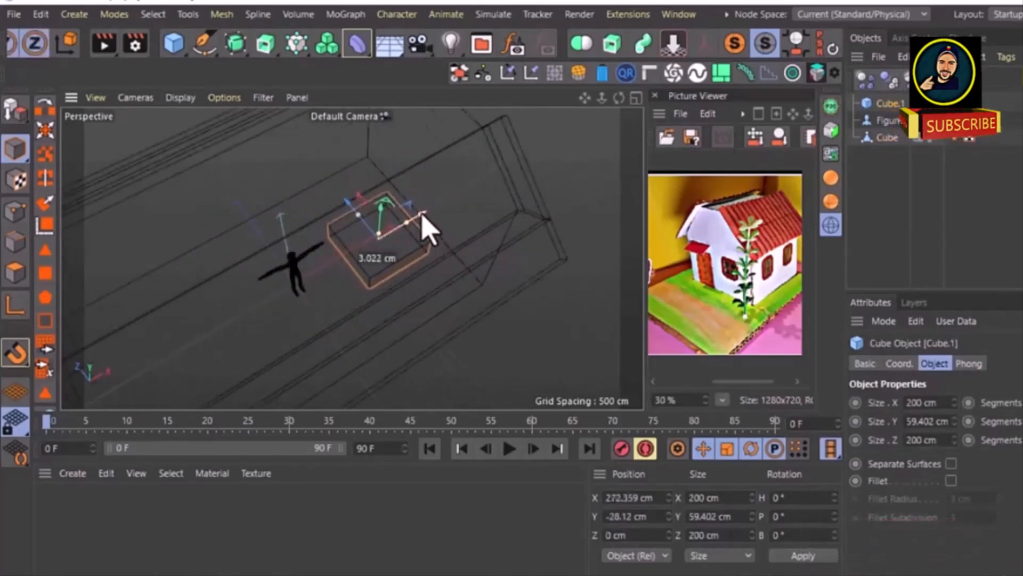
left_click_drag(422, 214, 517, 216)
Step: Stretch the base cube along Z to about 1568 cm so it extends past both sides of the house
scroll(432, 214, "down", 2)
left_click_drag(408, 206, 267, 213)
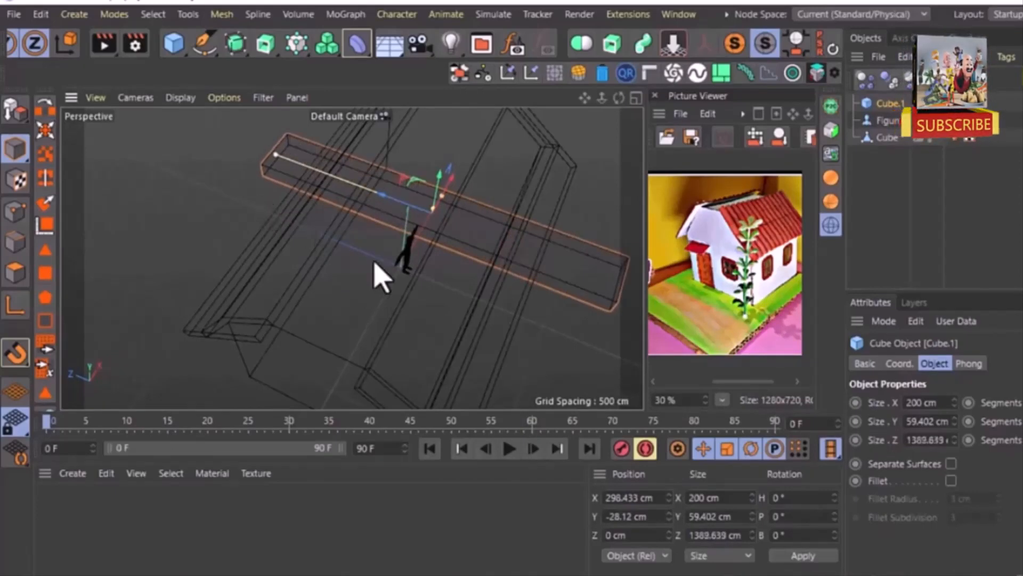
scroll(409, 266, "down", 2)
scroll(414, 276, "down", 2)
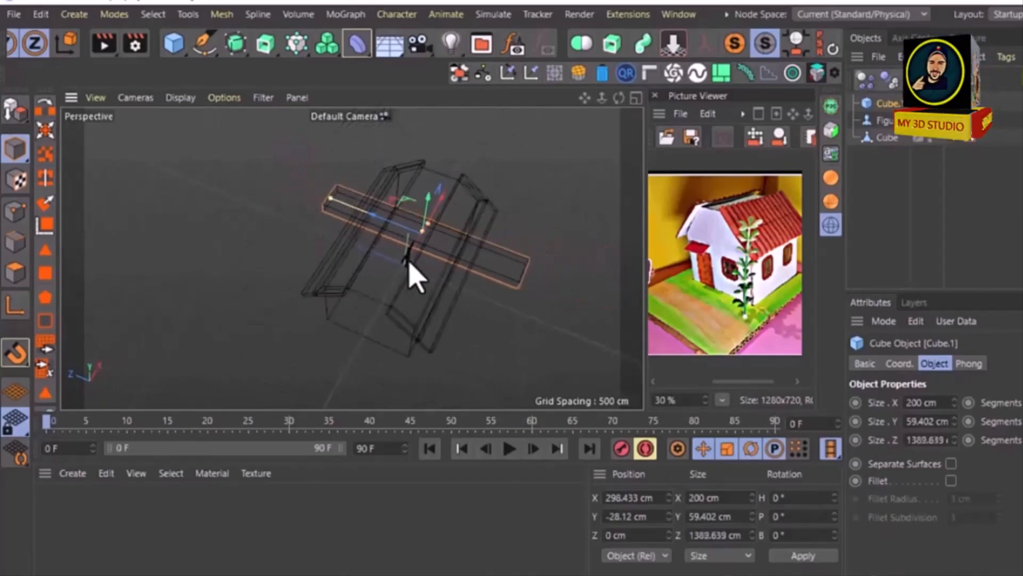
left_click_drag(407, 258, 368, 194, "alt")
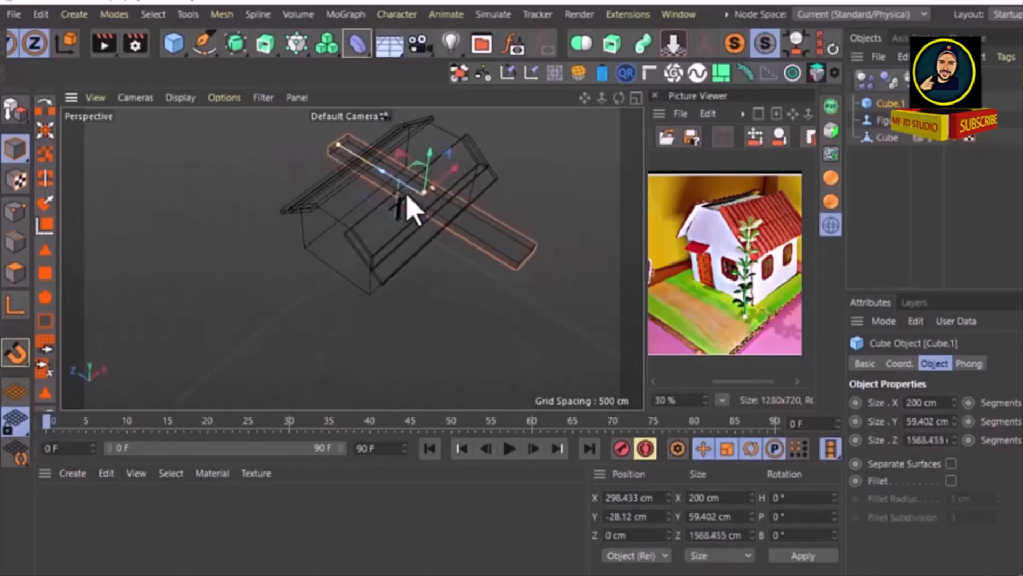
Step: Make the base cube editable and pull its front end polygon out to about X -1627 cm to extend the ground slab
key("c")
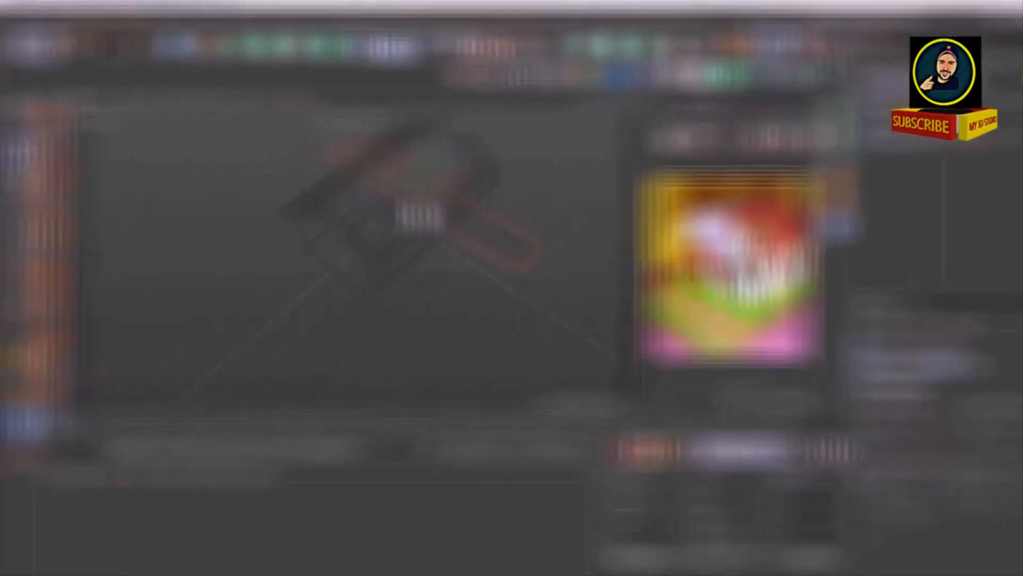
left_click(17, 272)
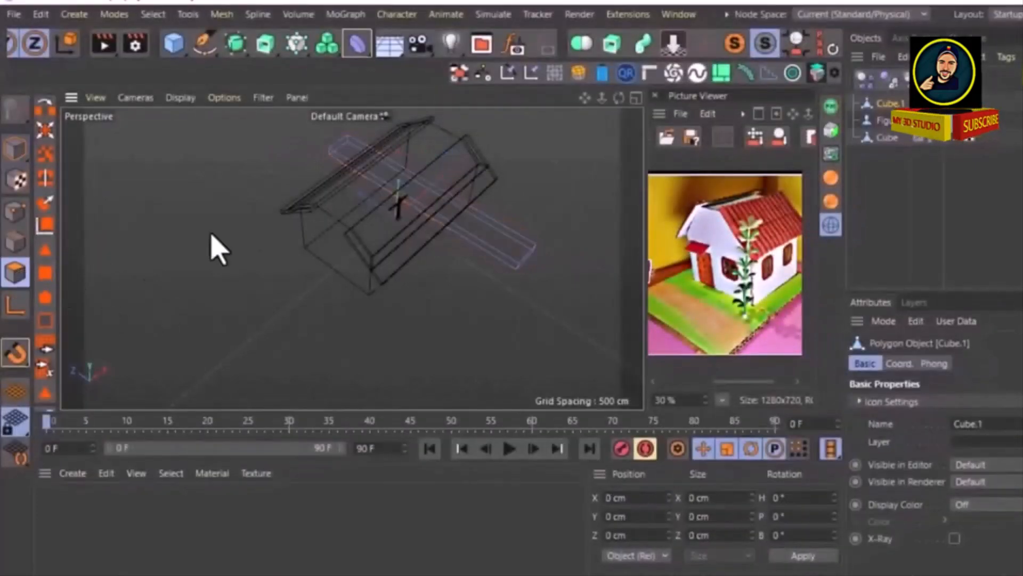
left_click(394, 242)
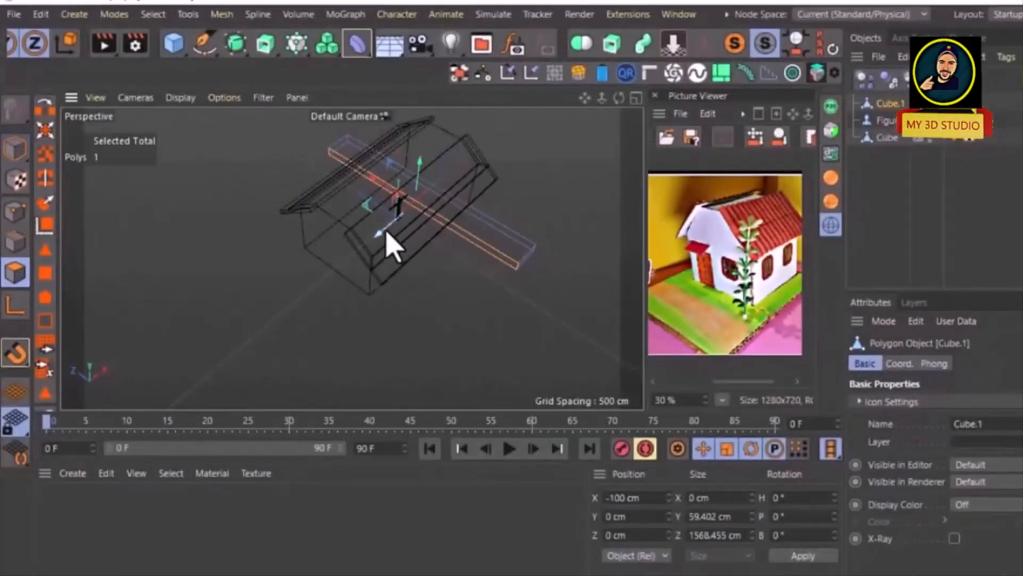
left_click_drag(373, 241, 219, 363)
left_click_drag(207, 373, 265, 281)
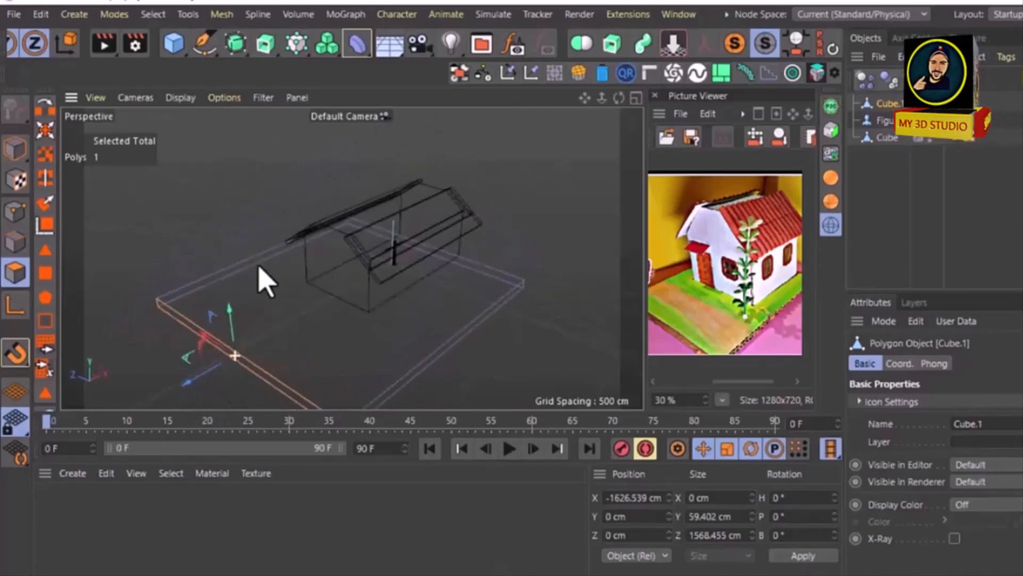
Step: Switch the viewport to shaded display with lines, deselect the slab's polygon and check the house on its base
left_click(830, 205)
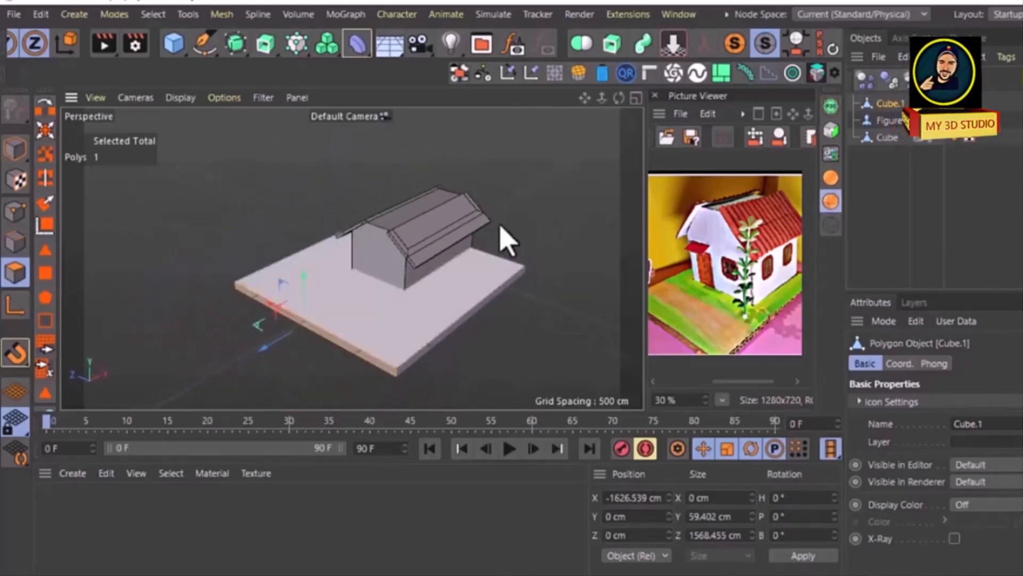
left_click(255, 234)
mouse_move(238, 258)
left_mouse_down("alt")
mouse_move(183, 279)
mouse_move(245, 303)
mouse_move(335, 262)
mouse_move(297, 235)
mouse_move(250, 256)
left_mouse_up("alt")
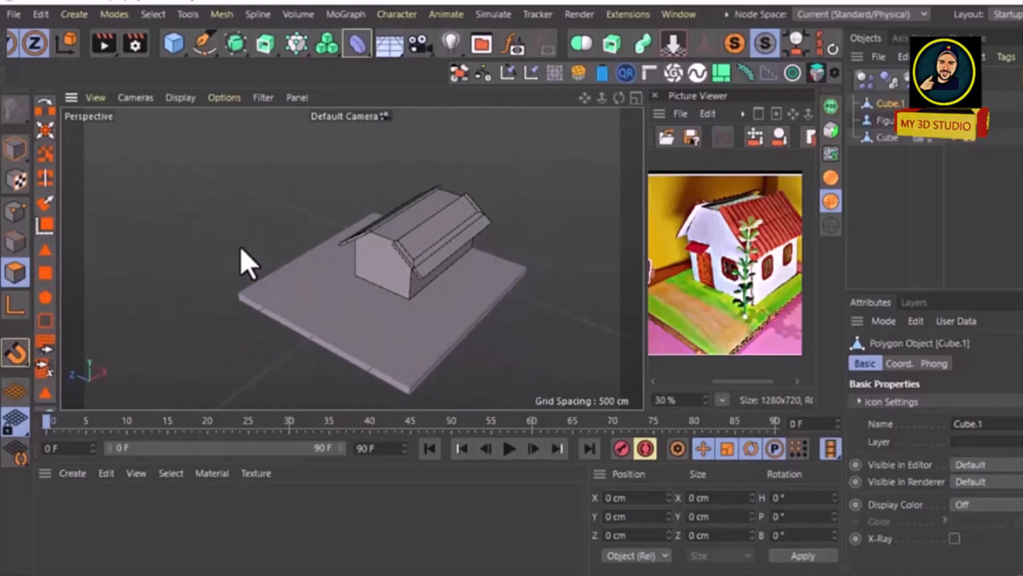
left_click_drag(255, 264, 408, 273, "alt")
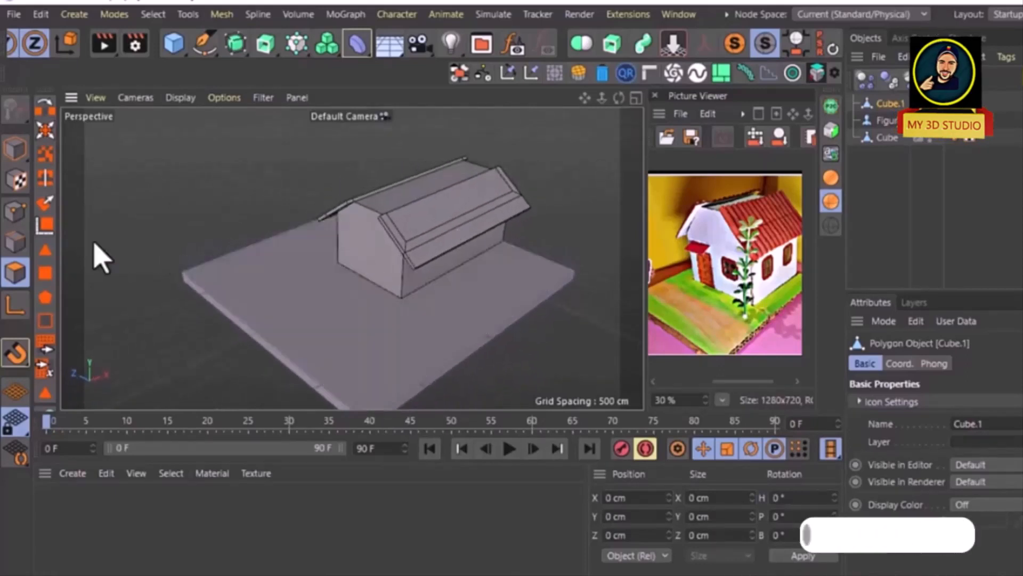
Step: Select the house mesh and dissolve the extra lengthwise edges on the outer face of one roof slope
left_click(887, 137)
left_click(452, 223)
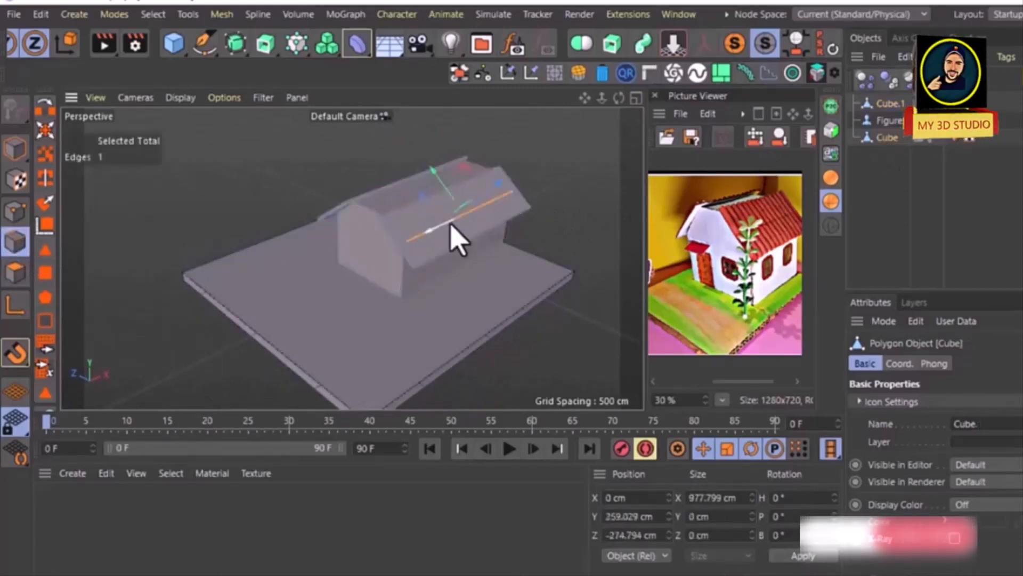
key("ctrl+z")
scroll(450, 235, "up", 2)
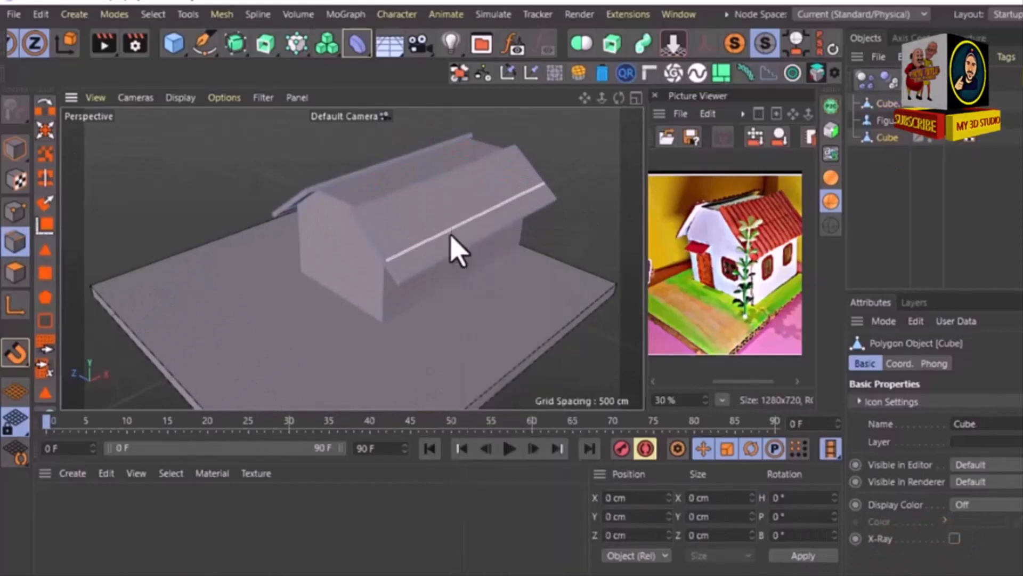
left_click(381, 230)
left_click(397, 226)
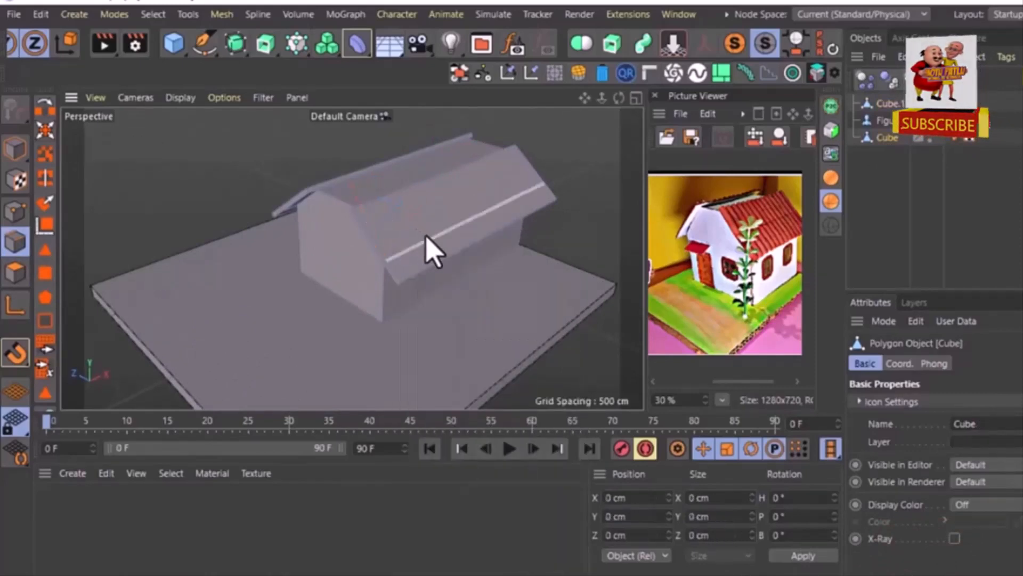
Step: Dissolve the extra lengthwise edges on the outer face of the opposite roof slope
left_click_drag(336, 251, 549, 216, "alt")
left_click(418, 222)
key("ctrl+z")
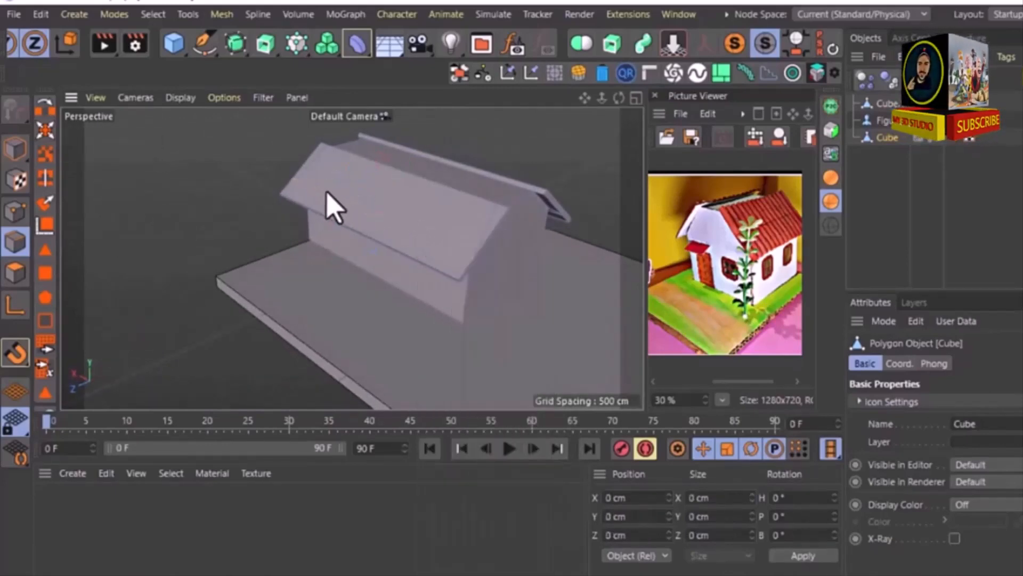
left_click(309, 171)
key("m")
key("n")
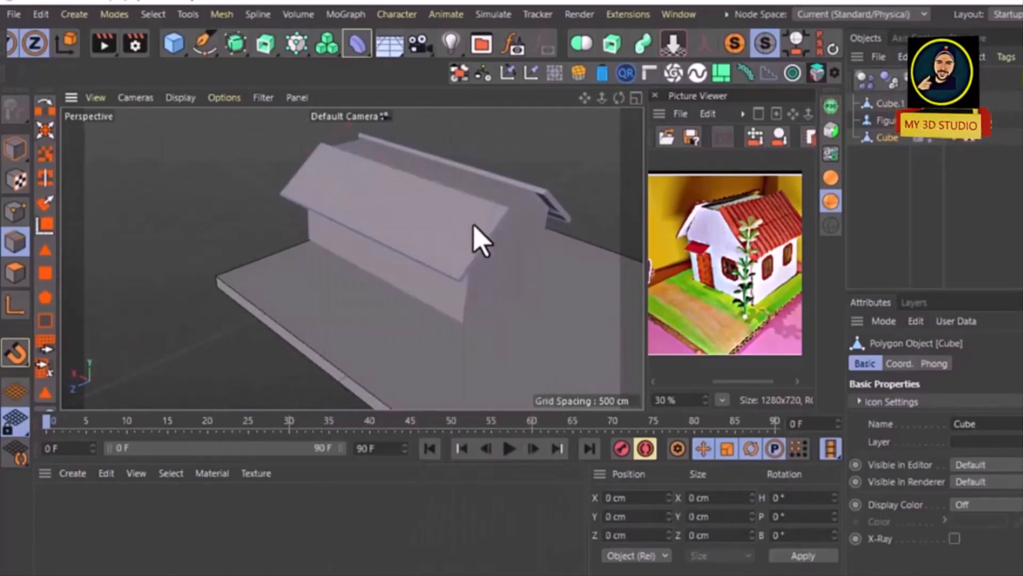
Step: Dissolve the extra lengthwise edges on the undersides of both roof overhangs
left_click_drag(421, 235, 159, 176, "alt")
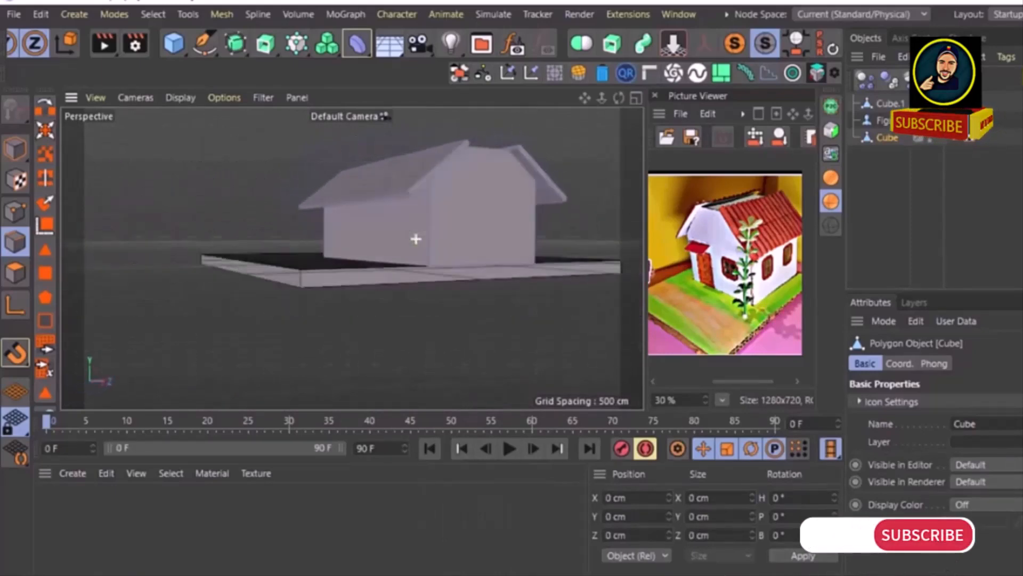
left_click_drag(639, 221, 565, 229, "alt")
scroll(558, 225, "up", 3)
left_click_drag(487, 210, 410, 164, "alt")
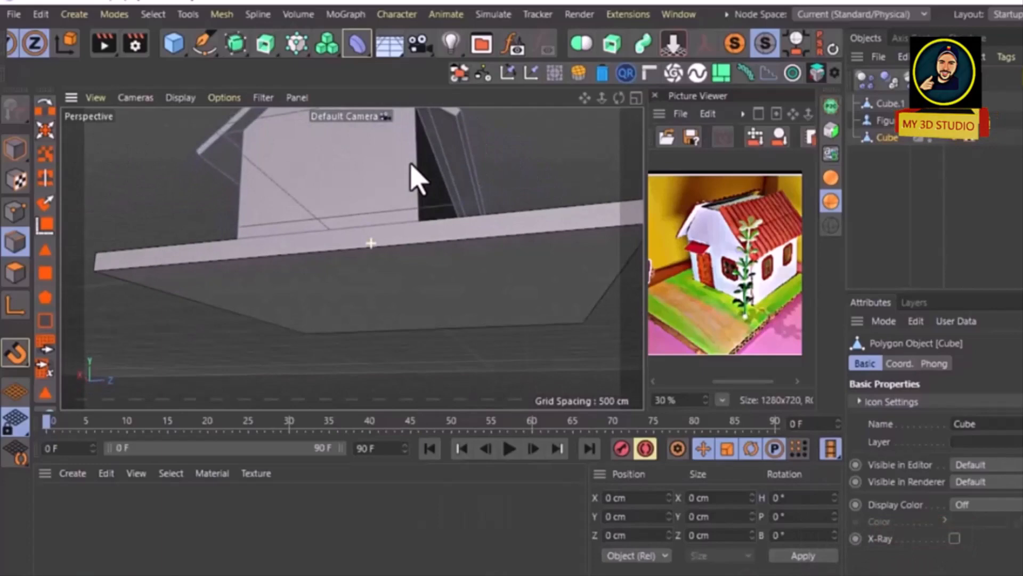
left_click(452, 178)
key("ctrl+z")
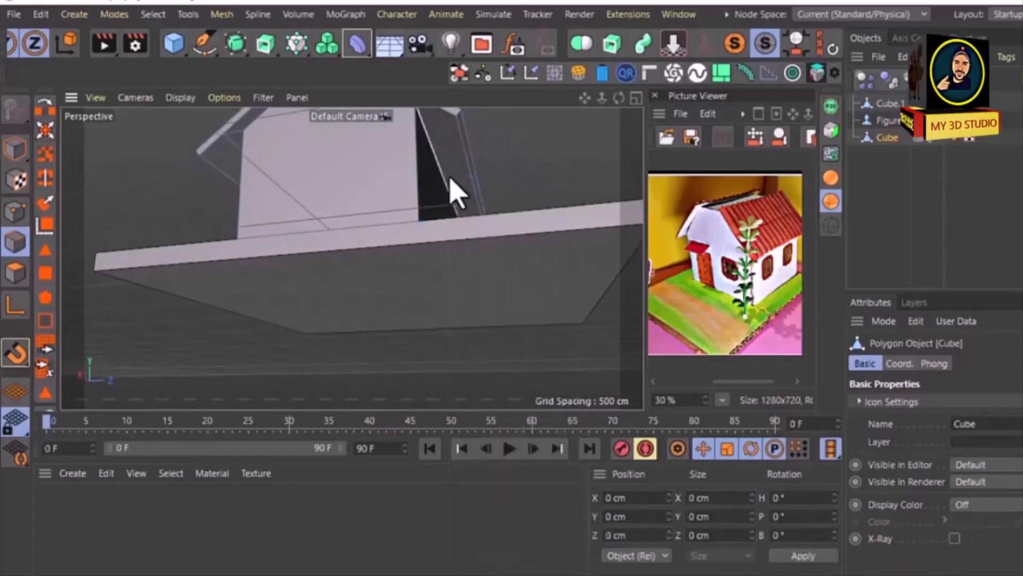
left_click_drag(441, 213, 512, 235, "alt")
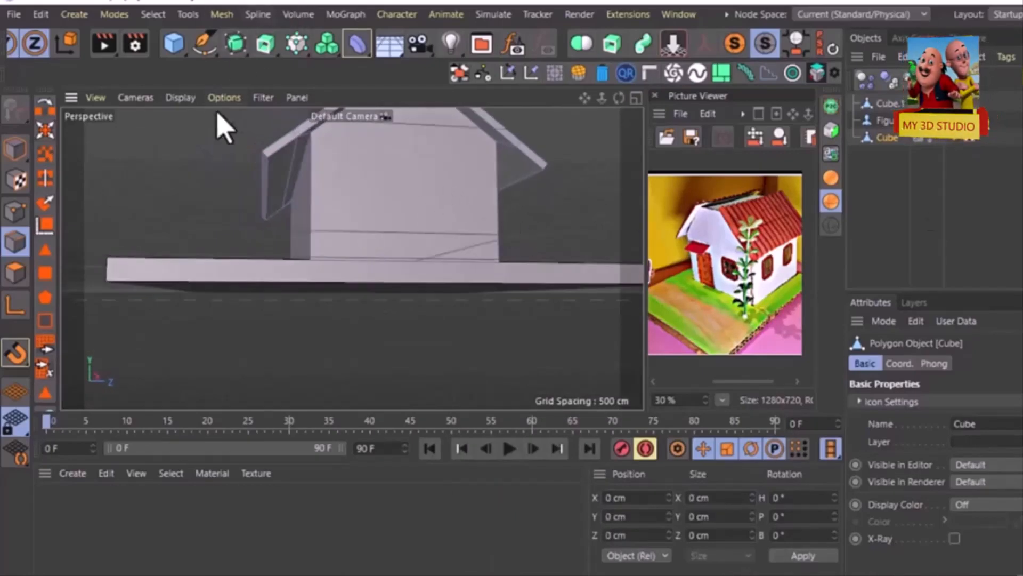
left_click(279, 185)
key("m")
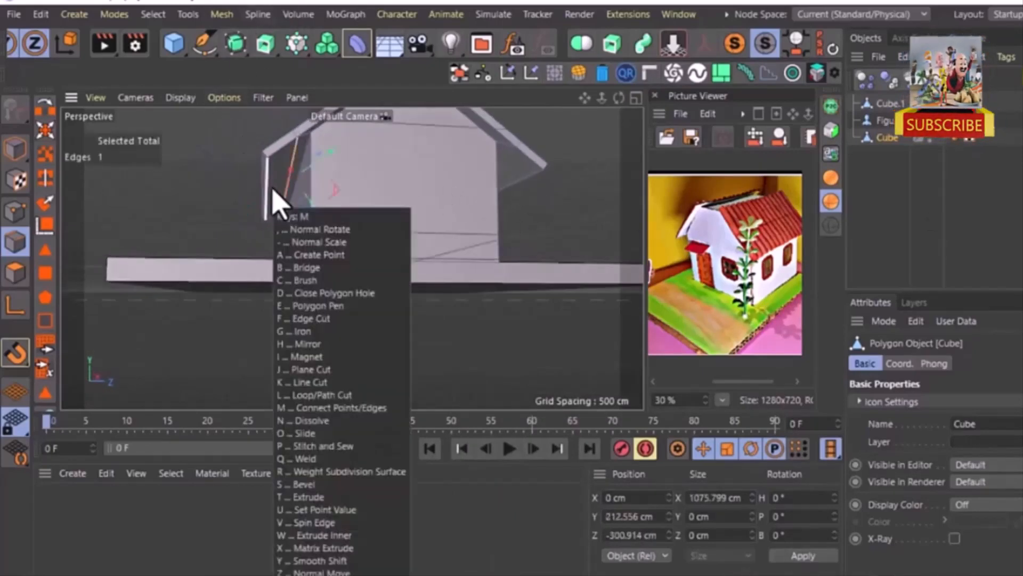
key("n")
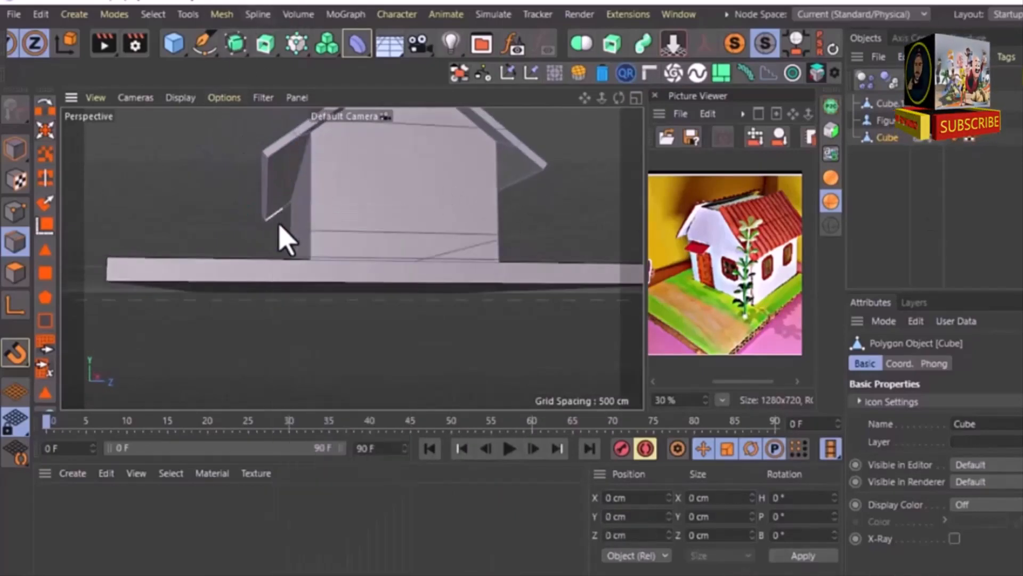
Step: Dissolve the short leftover edges across the roof's thickness on both slopes at one gable end
left_click_drag(278, 224, 252, 272, "alt")
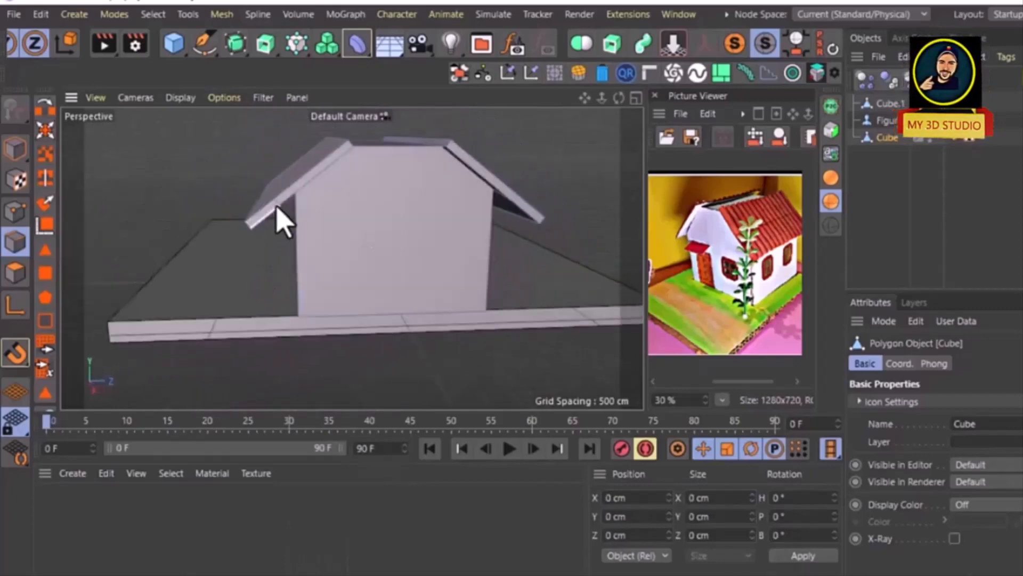
left_click(268, 221)
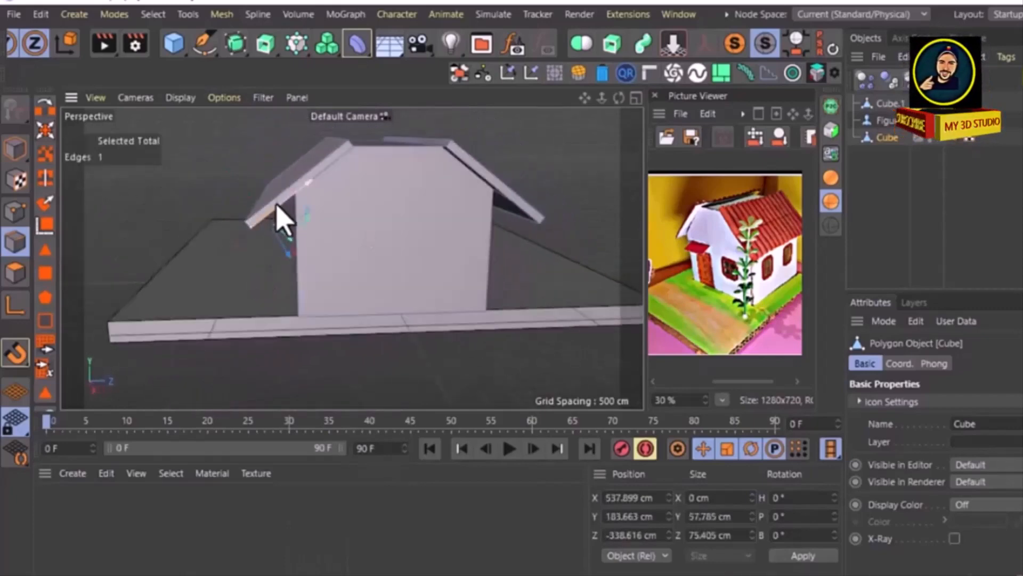
scroll(275, 201, "up", 5)
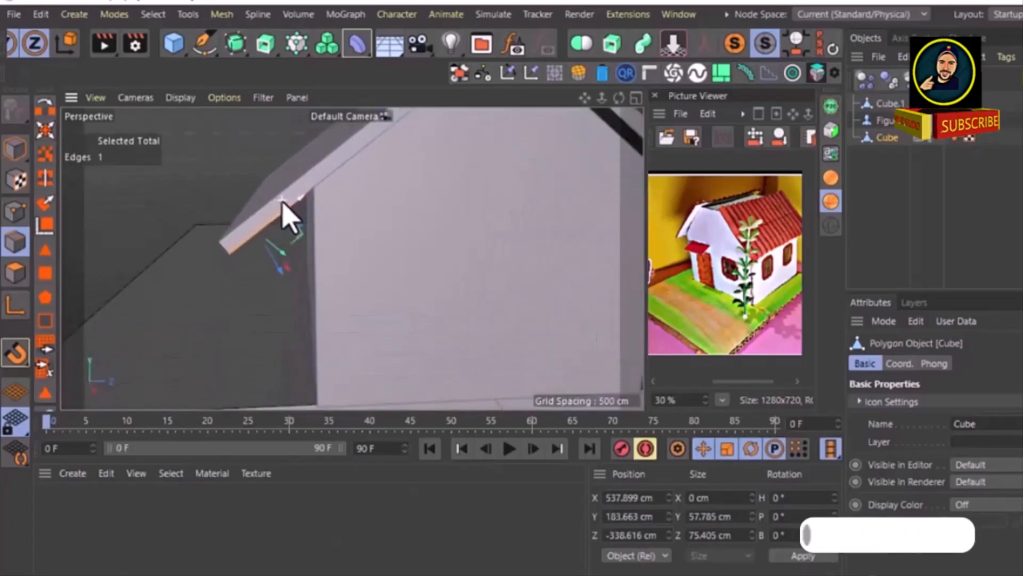
key("u")
key("z")
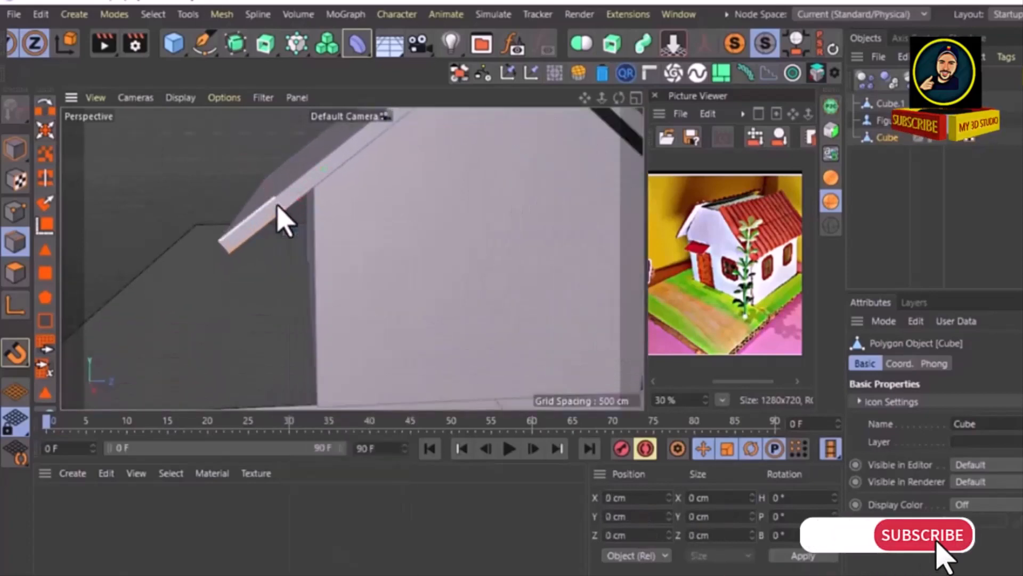
scroll(277, 203, "down", 5)
left_click(502, 206)
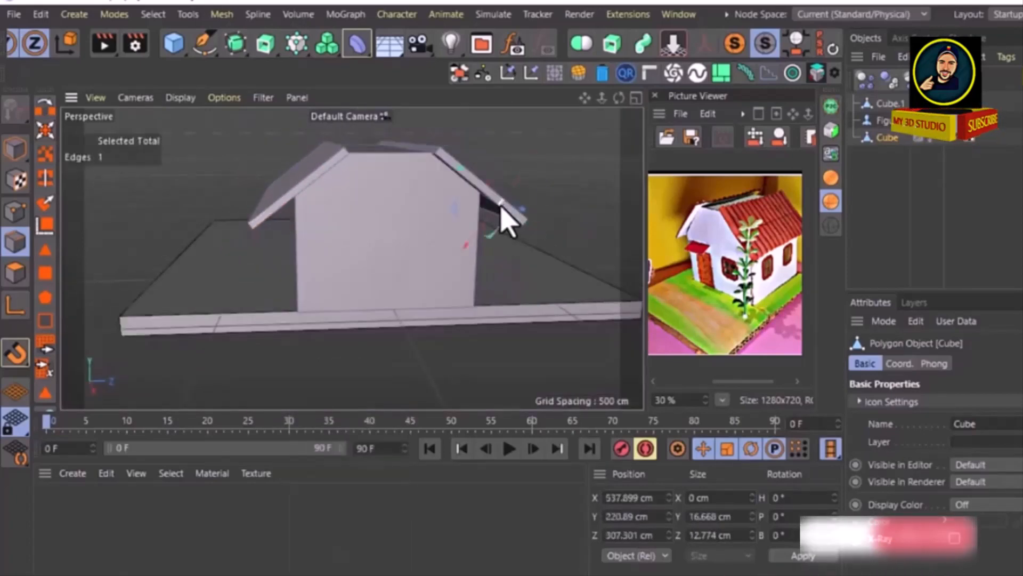
key("u")
key("z")
Step: Dissolve the matching short edges across the roof's thickness on both slopes at the opposite gable end
mouse_move(391, 262)
left_mouse_down("alt")
mouse_move(613, 304)
mouse_move(757, 307)
mouse_move(767, 282)
left_mouse_up("alt")
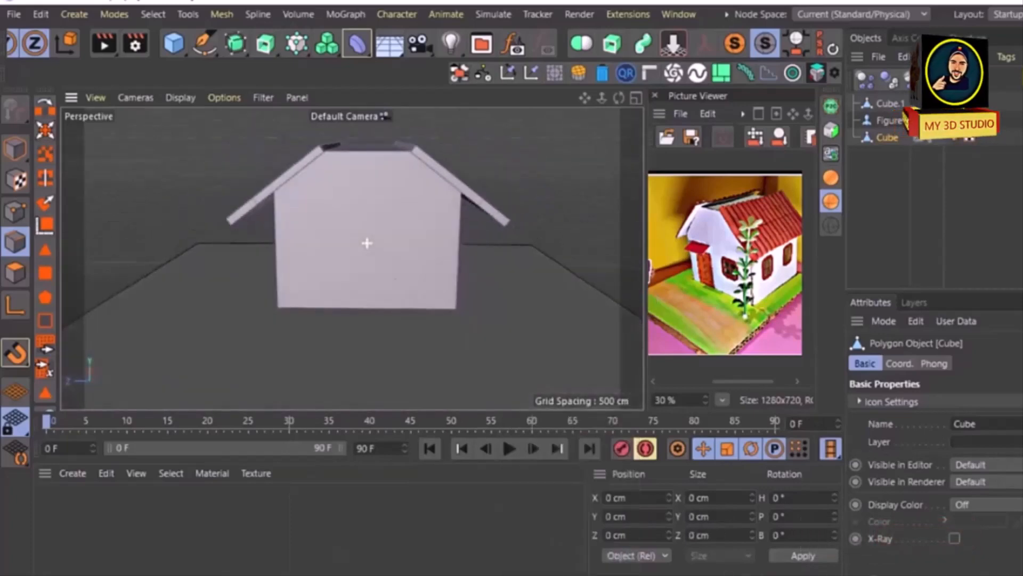
left_click(256, 206)
key("m")
key("n")
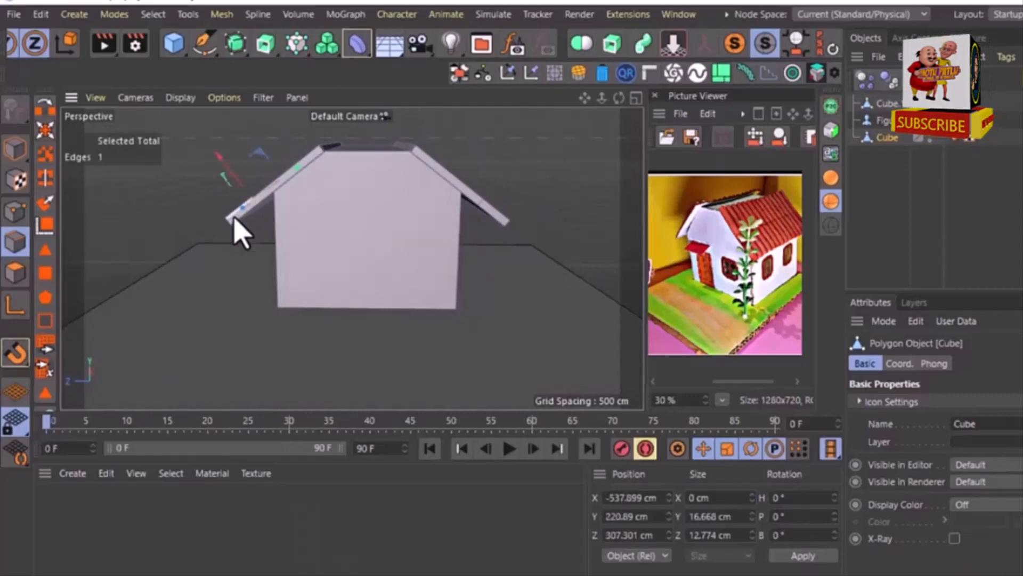
left_click(475, 201)
key("m")
key("n")
left_click_drag(475, 248, 467, 276, "alt")
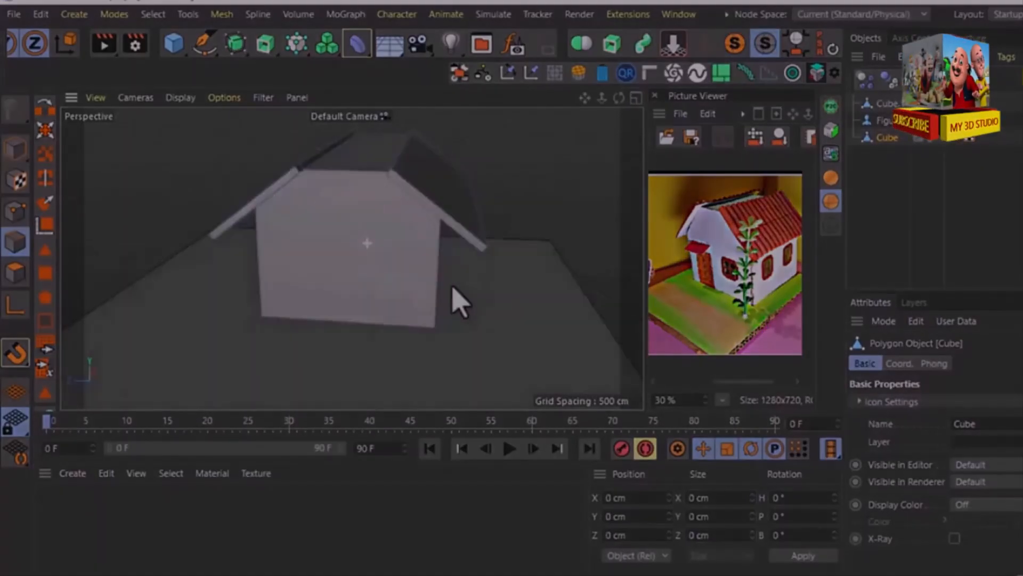